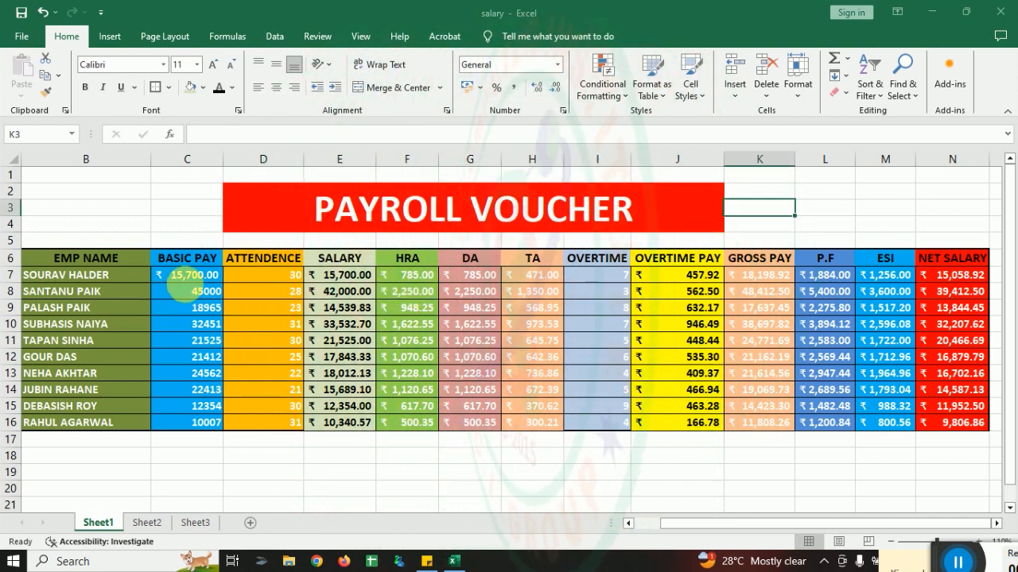
Step: Clear all the basic pay amounts in cells C7 to C16
drag(191, 296, 203, 422)
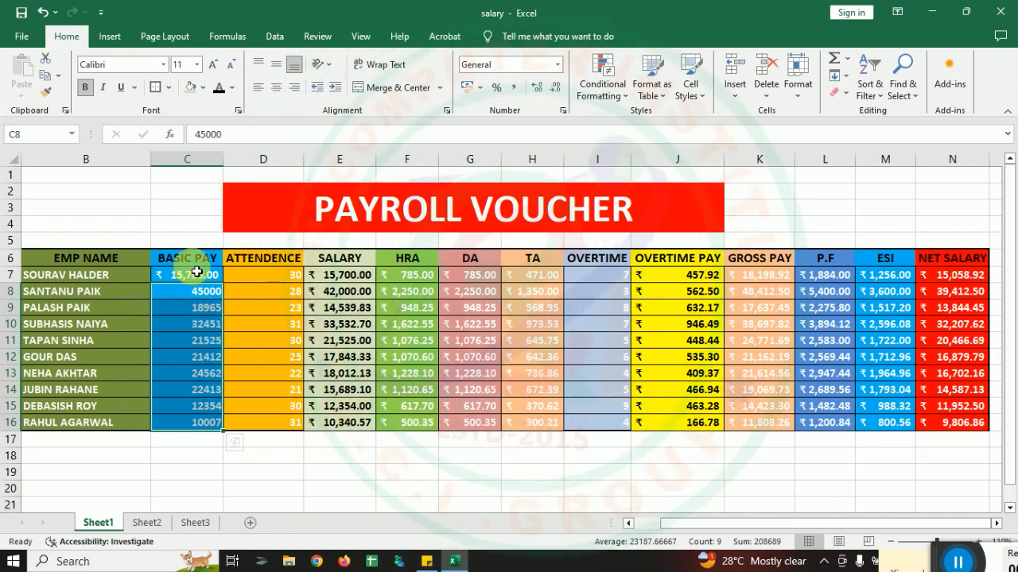
drag(197, 273, 200, 426)
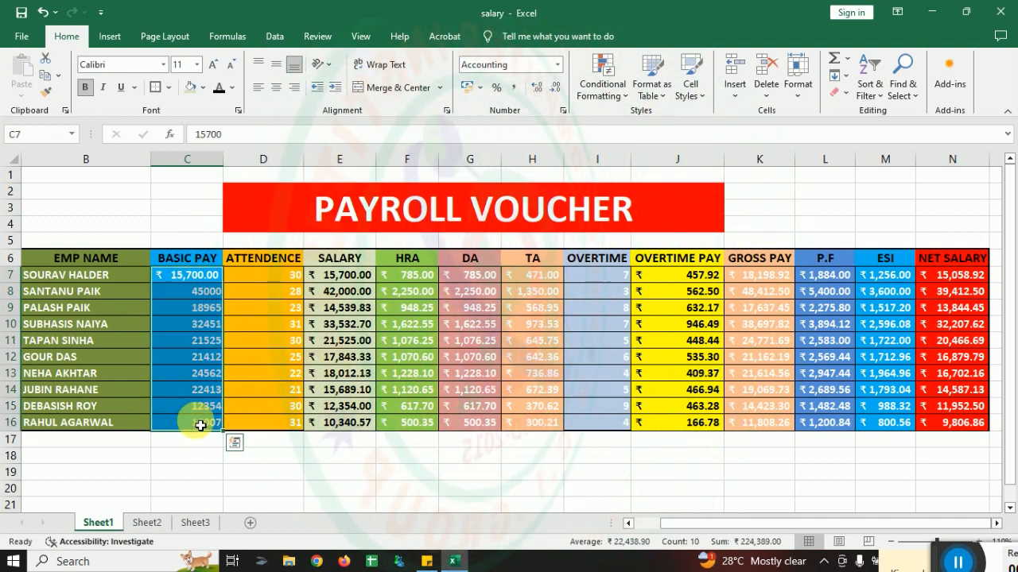
key(Delete)
key(Delete)
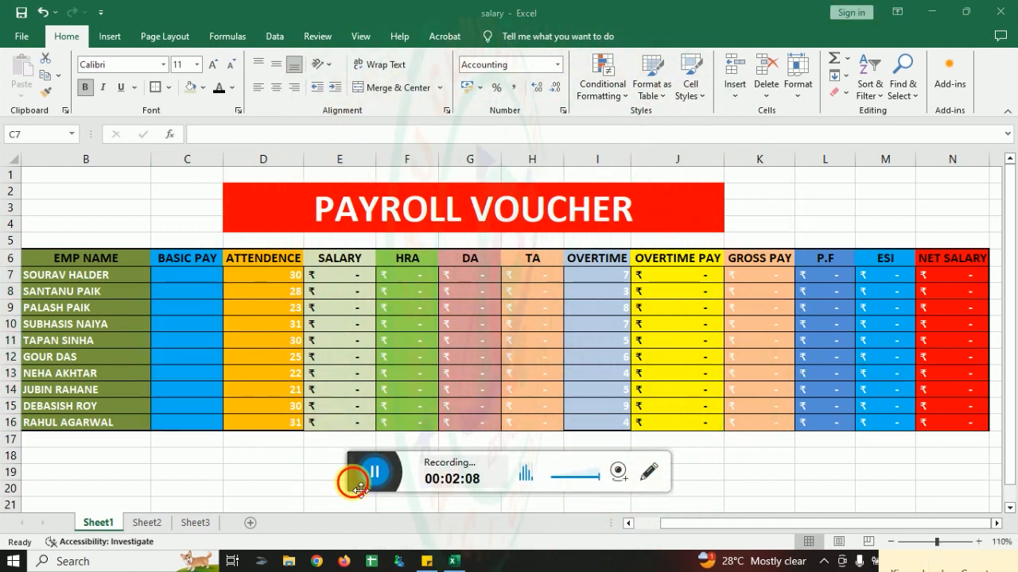
click(200, 276)
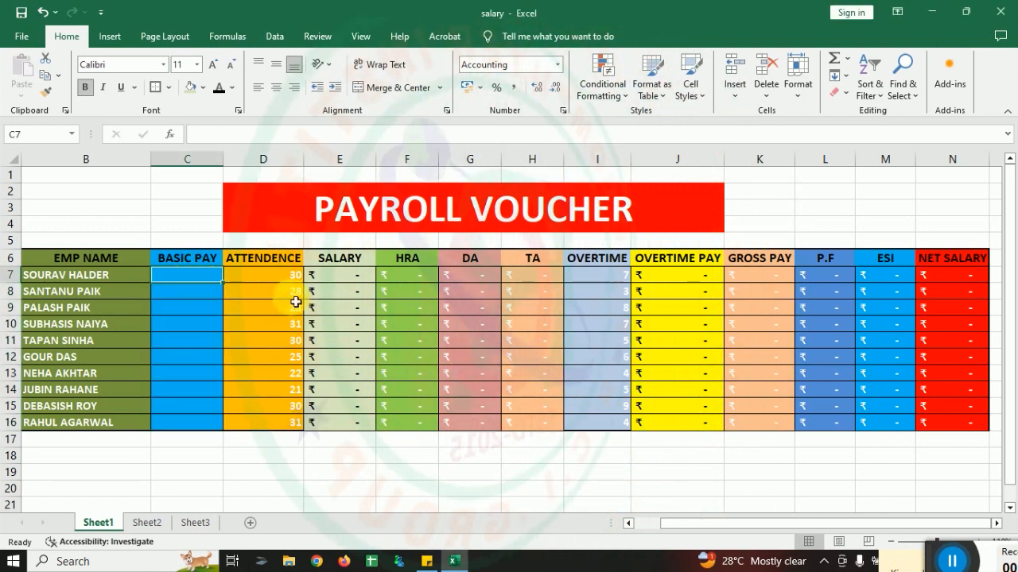
Step: Enter the salary formula =C7/30*D7 in cell E7 for the first employee
click(357, 280)
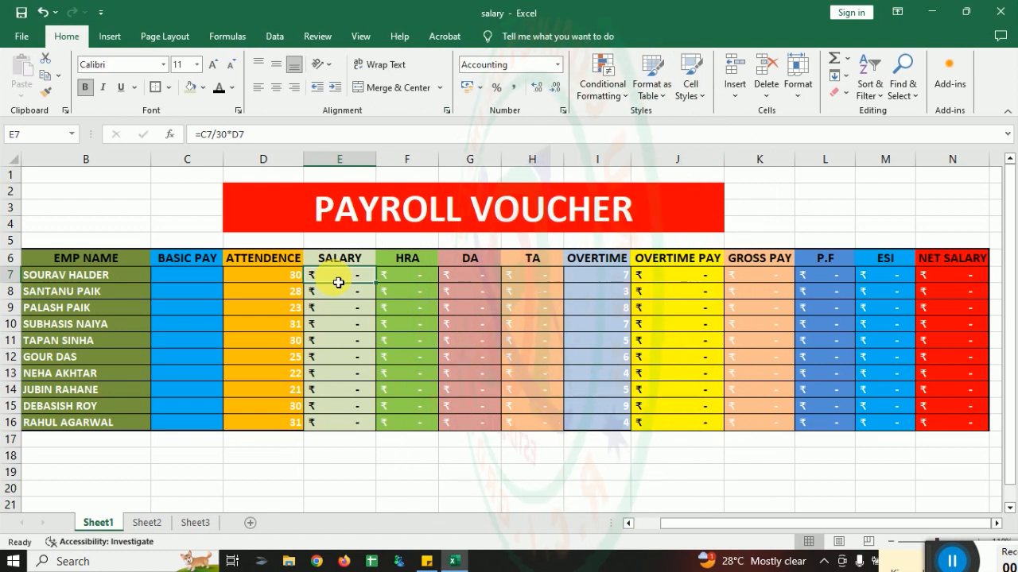
text(=)
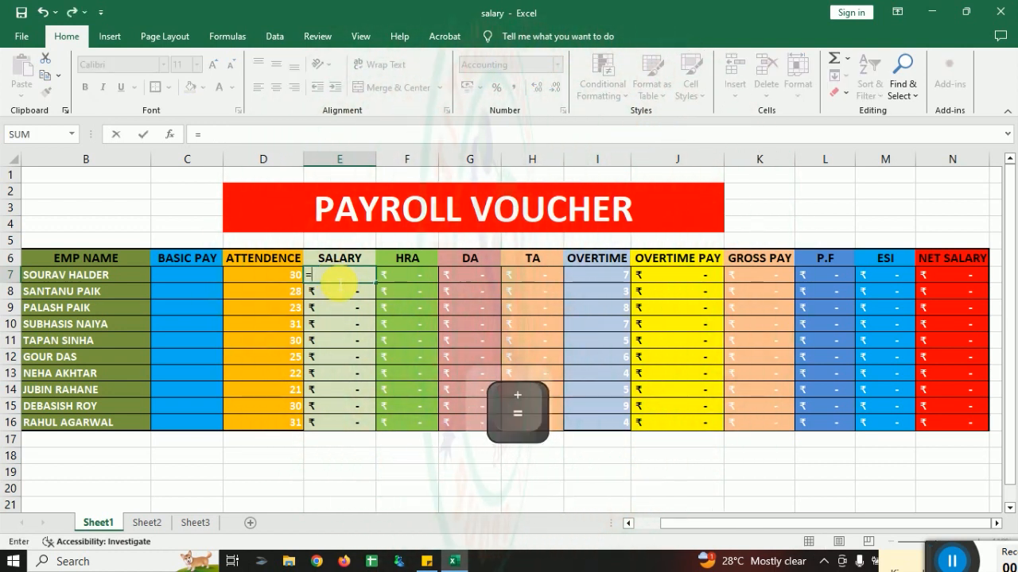
click(183, 278)
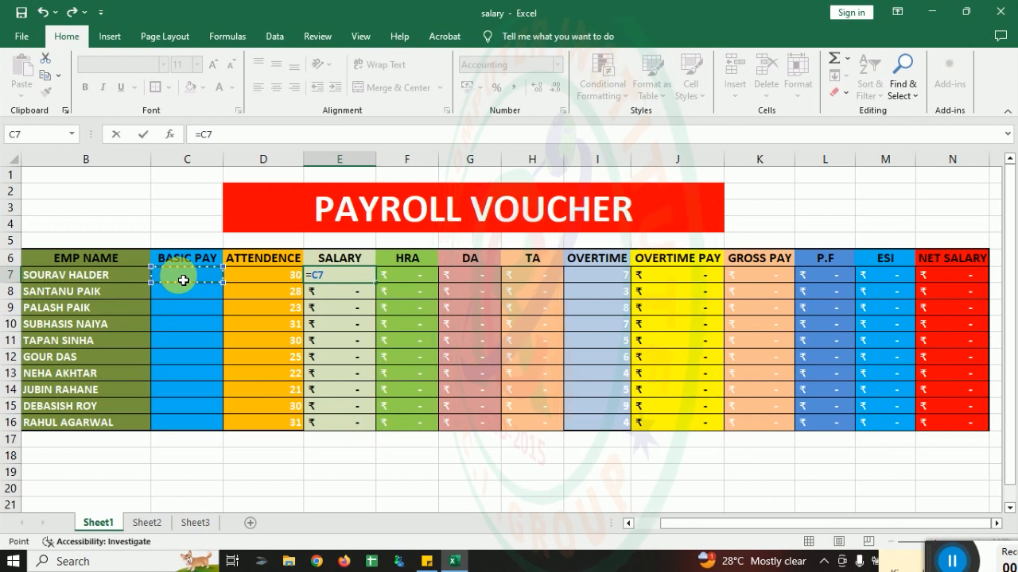
text(/30*D7)
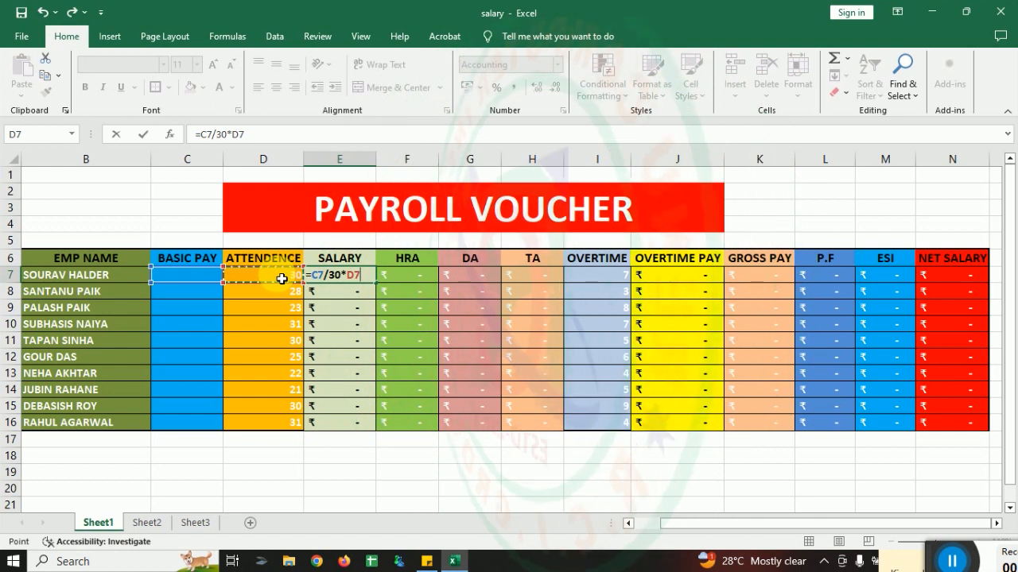
key(Return)
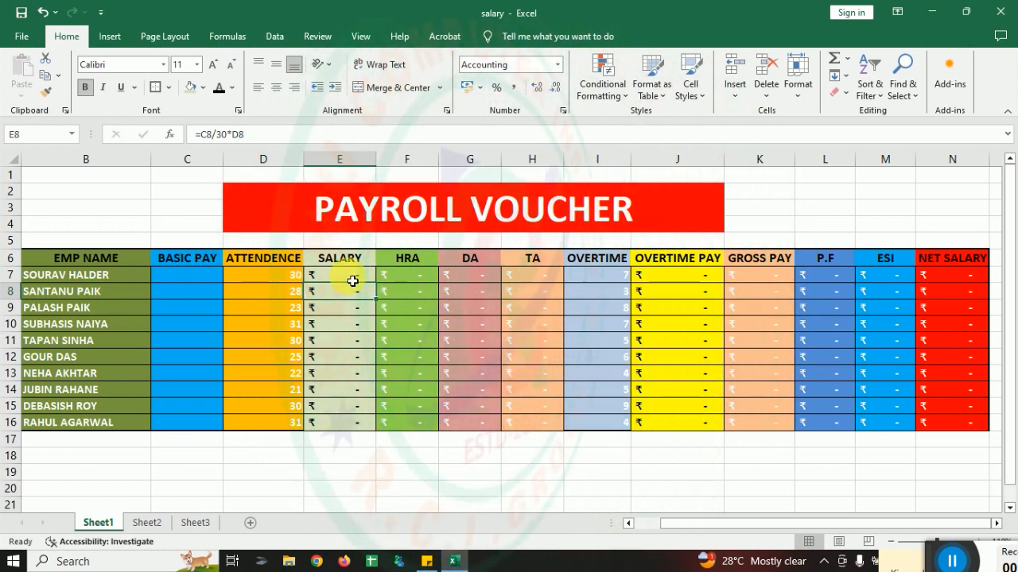
Step: Enter 14560 as the first employee's basic pay in C7 and clear that row's cells from F7 to N7
click(209, 282)
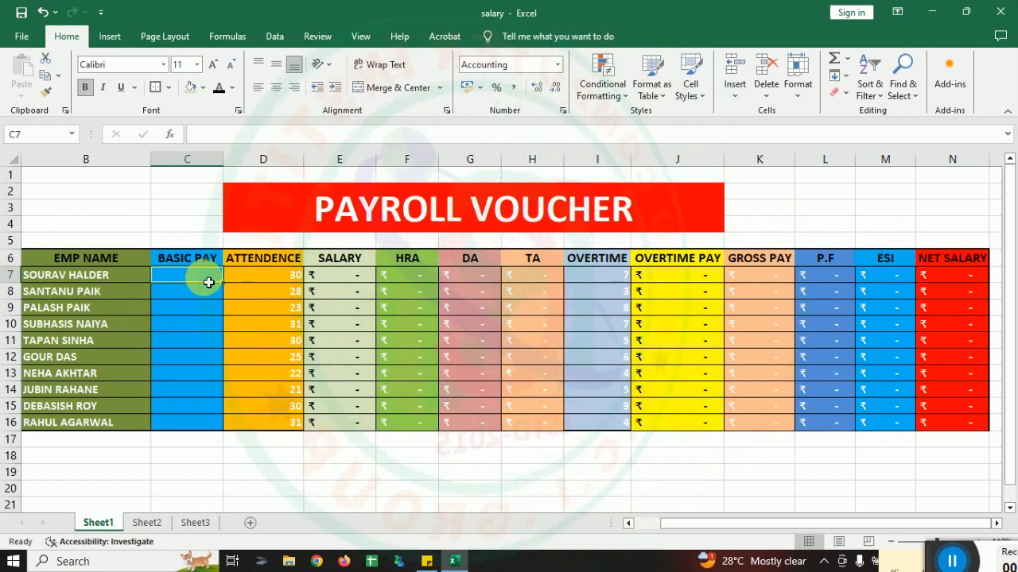
text(14)
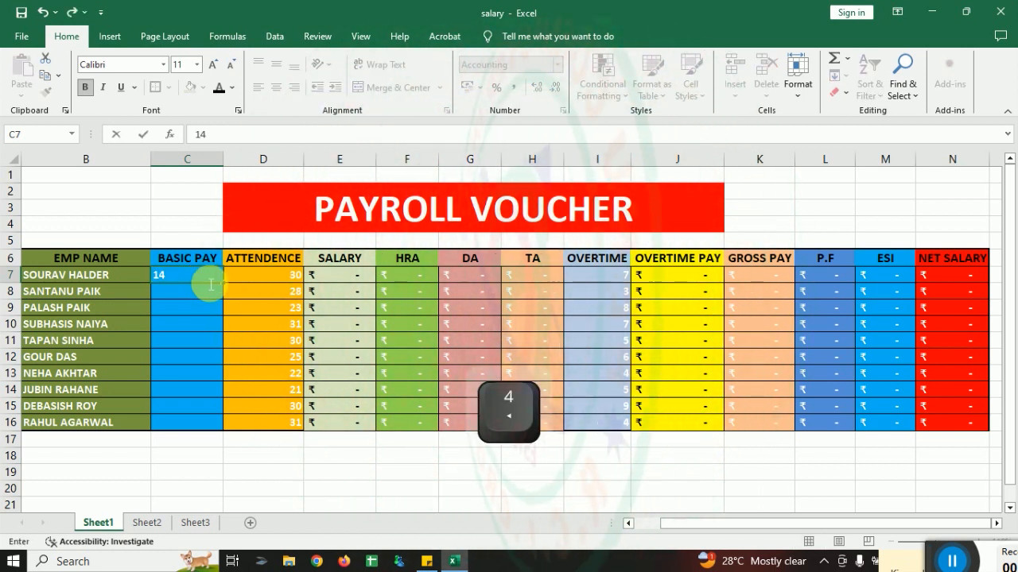
text(560)
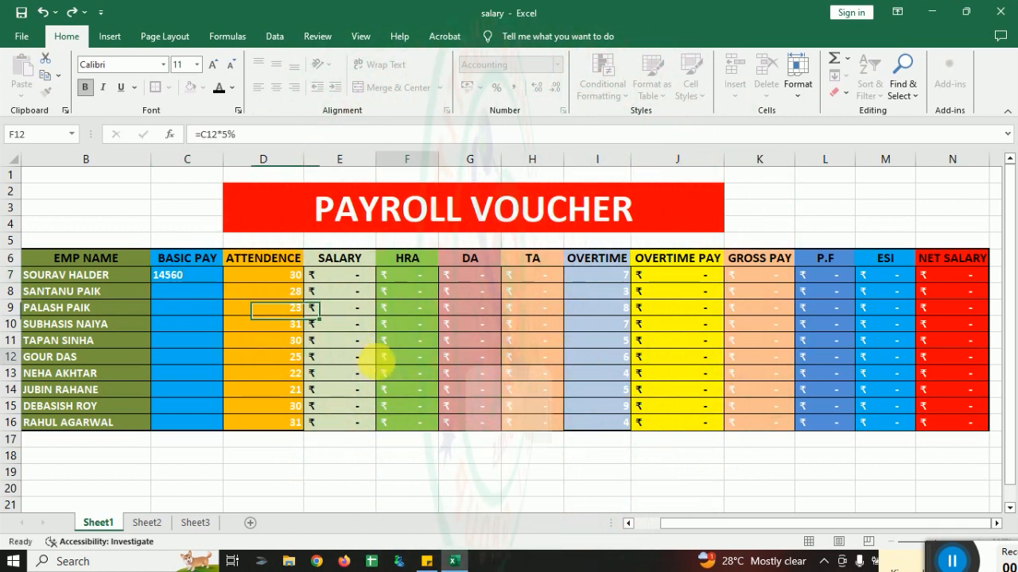
click(382, 359)
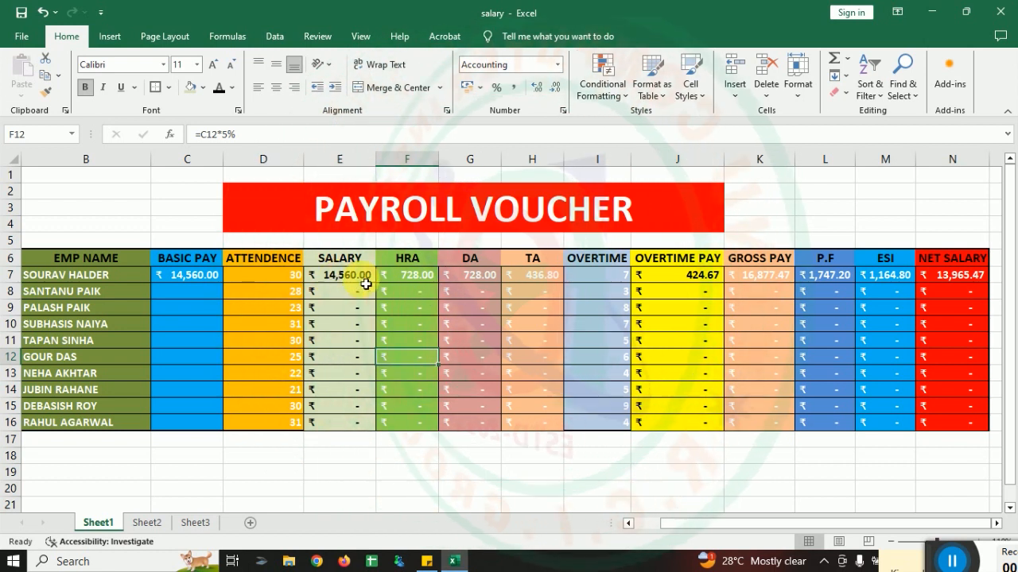
drag(407, 275, 963, 283)
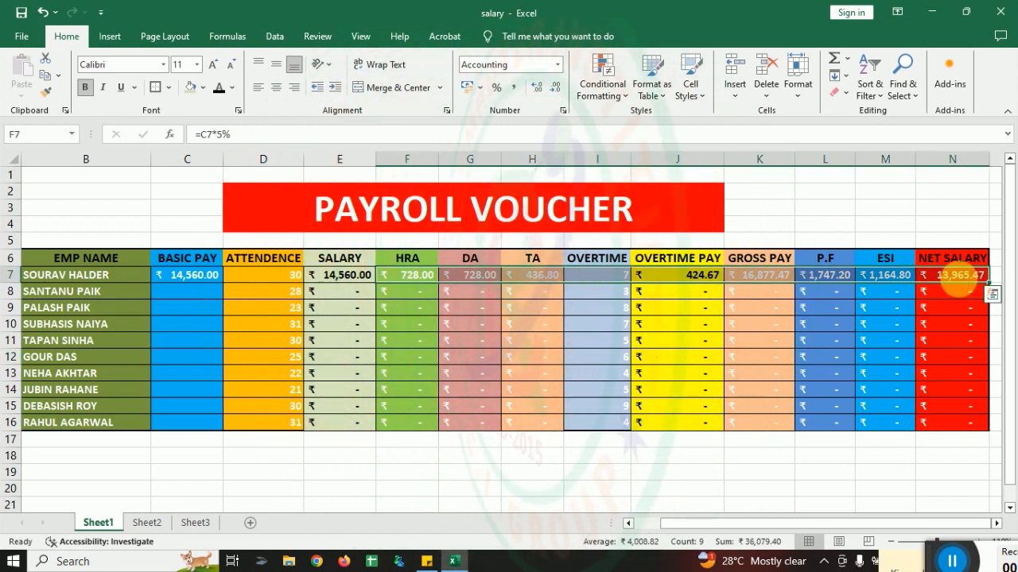
key(Delete)
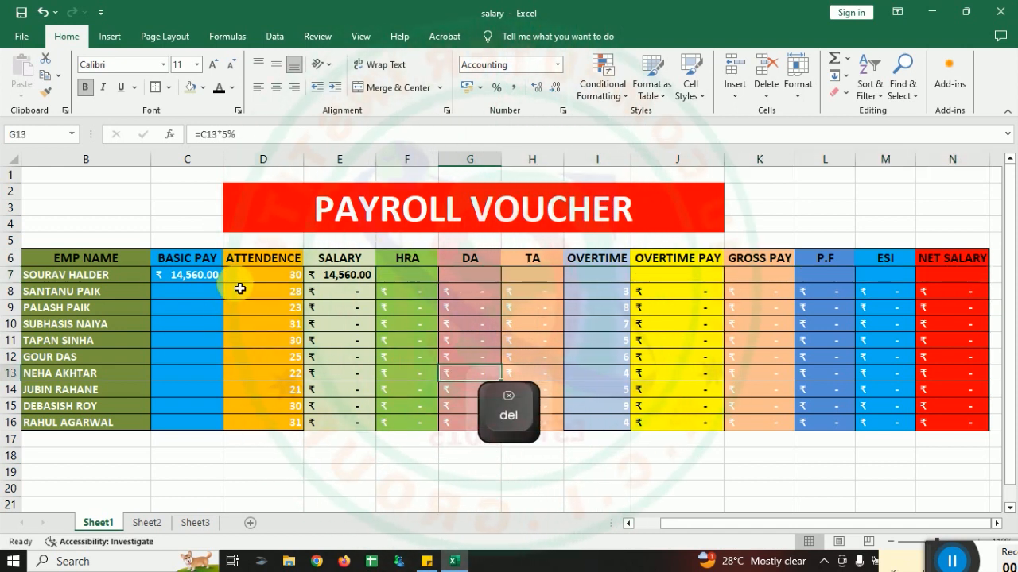
Step: Set the first employee's attendance in D7 to 25
click(254, 277)
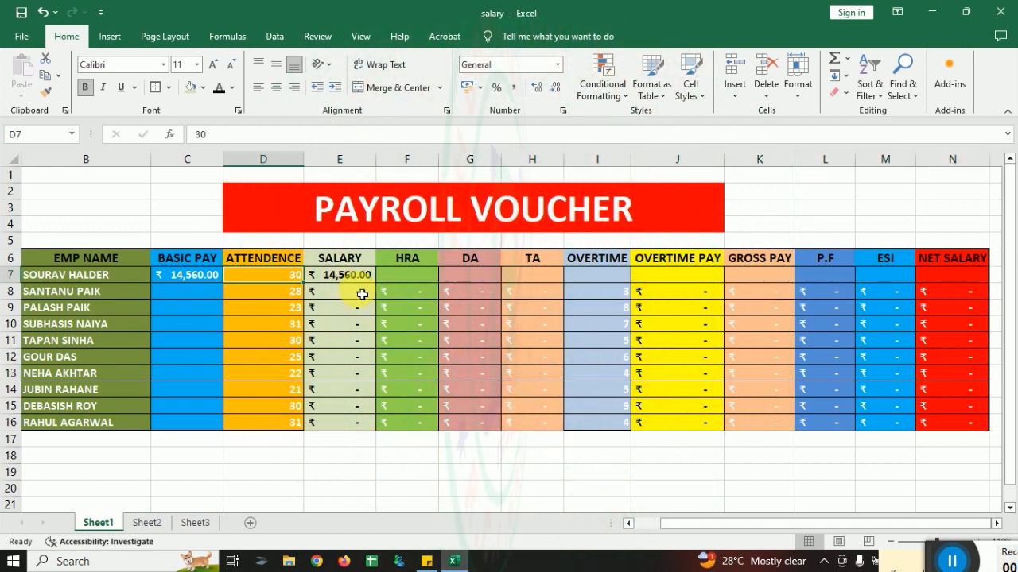
text(25)
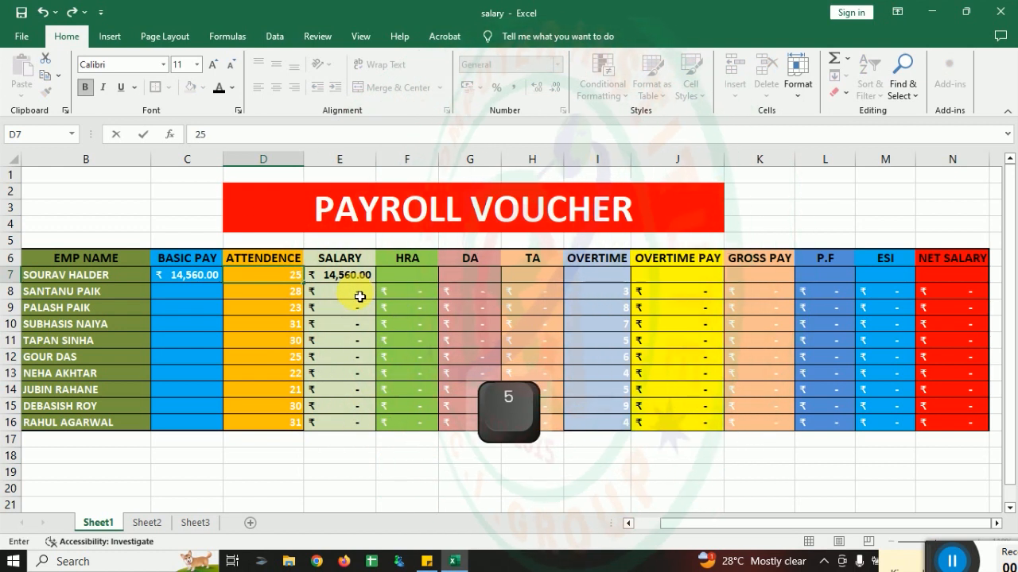
click(187, 205)
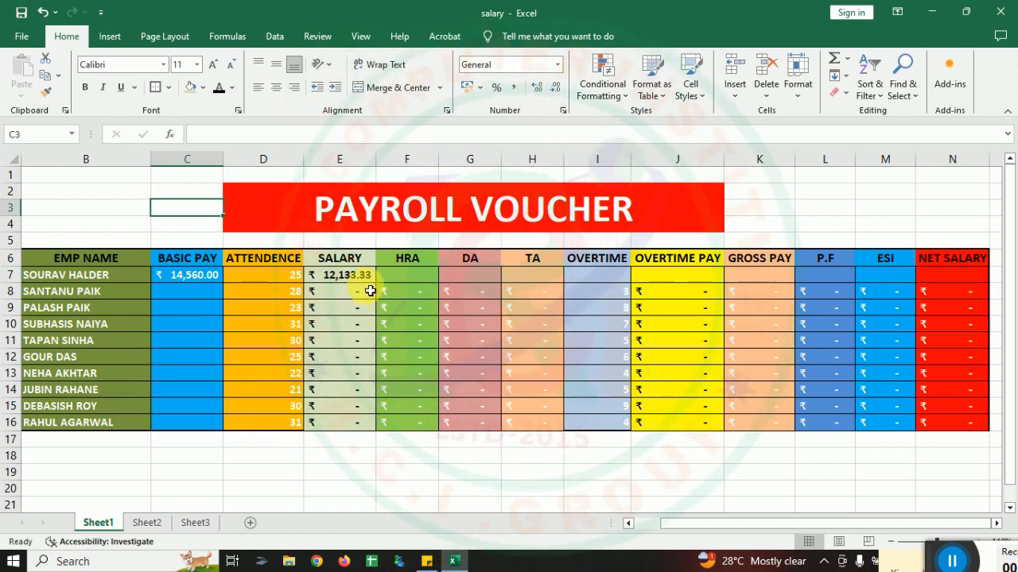
Step: Set the first employee's attendance in D7 to 20
click(287, 278)
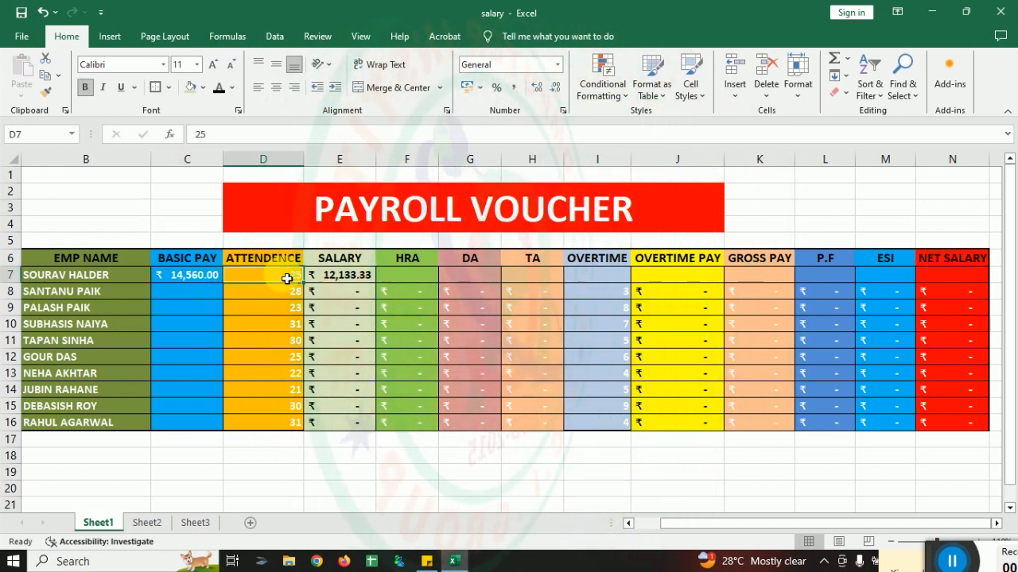
text(20)
click(193, 215)
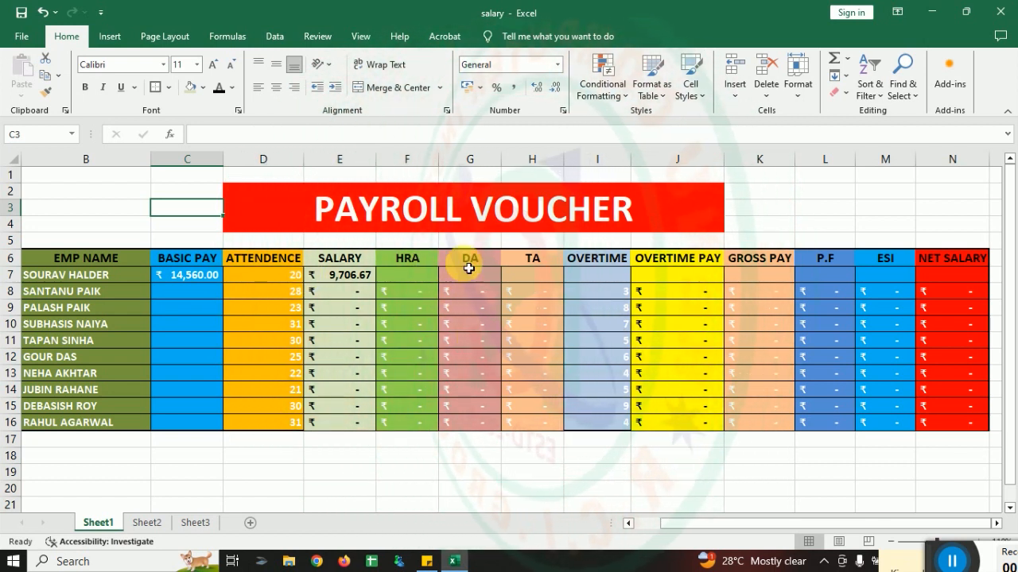
Step: Enter the HRA formula =C7*8% in cell F7 to take 8% of the basic pay
click(416, 281)
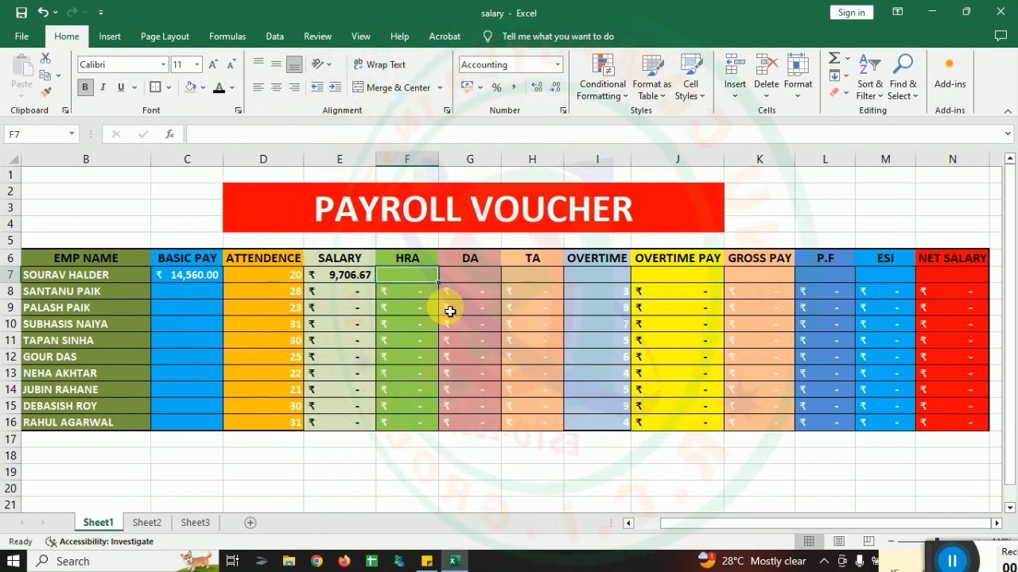
text(=)
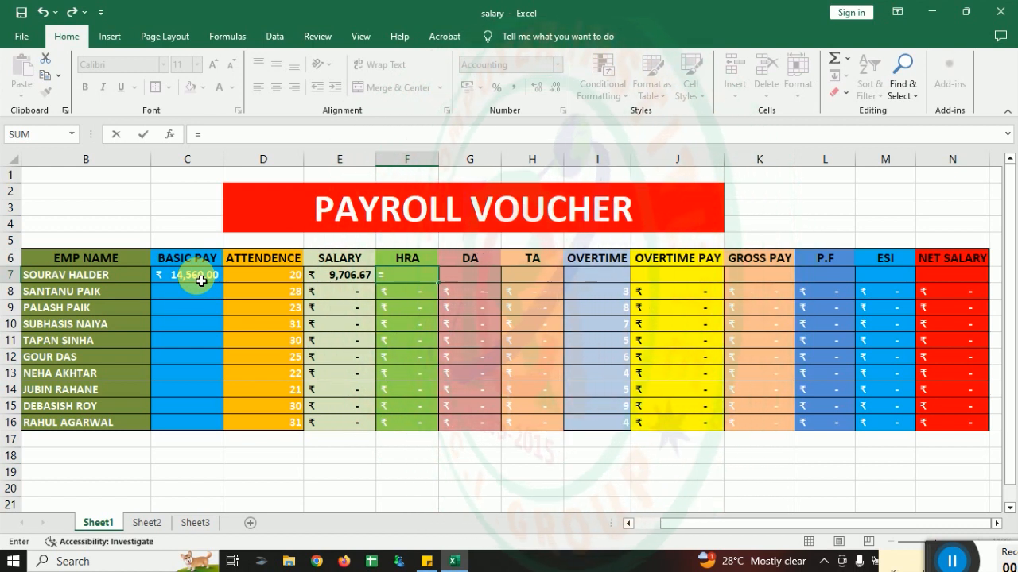
text(C7*)
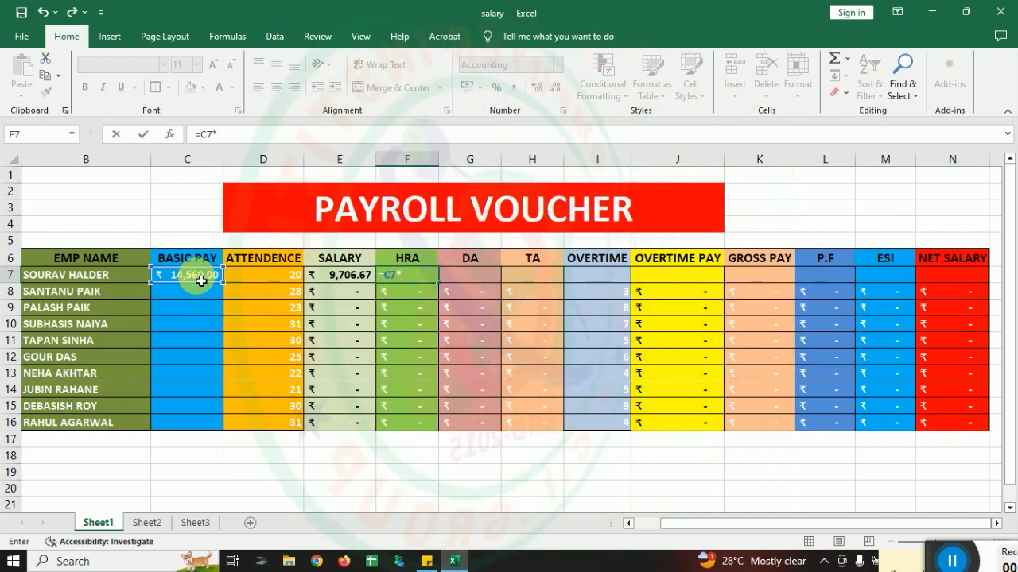
text(8)
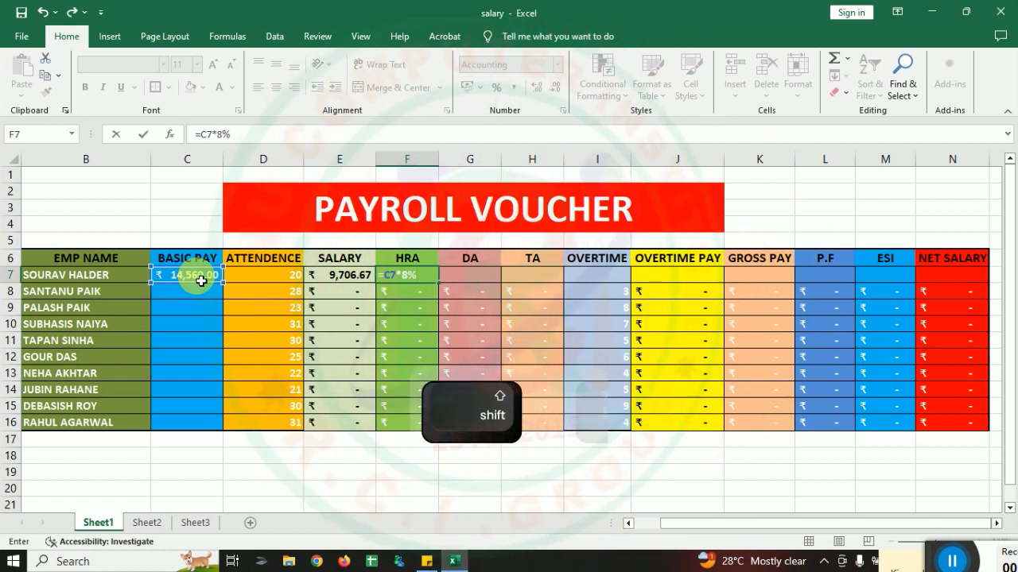
text(%)
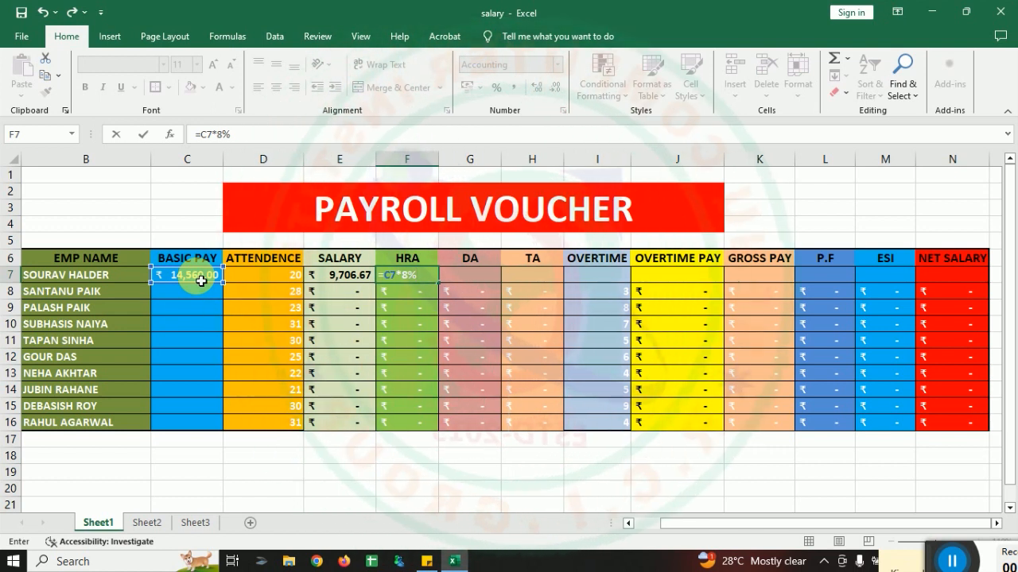
key(Return)
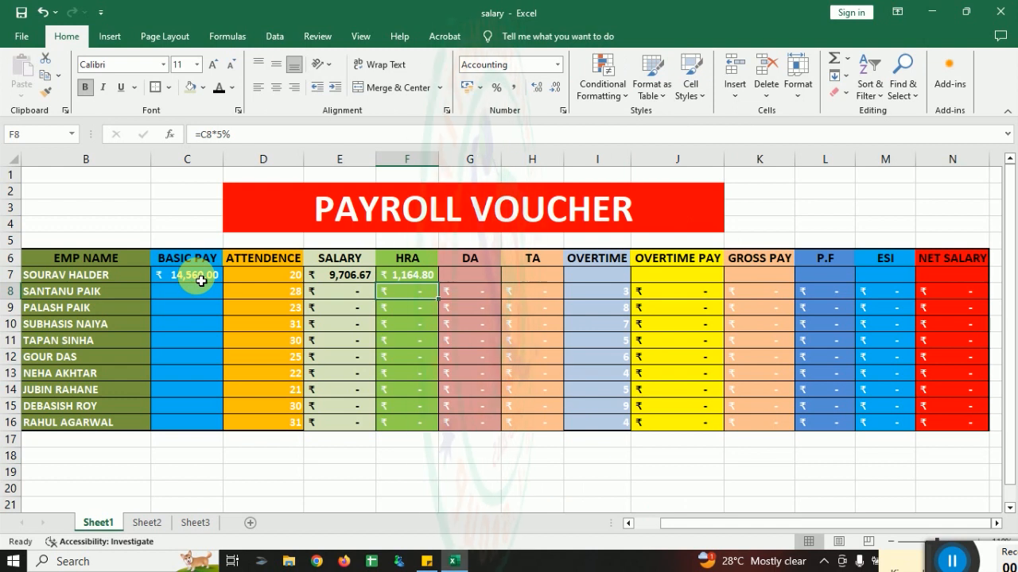
Step: Enter the DA formula =C7*9% in cell G7 to take 9% of the basic pay
click(482, 276)
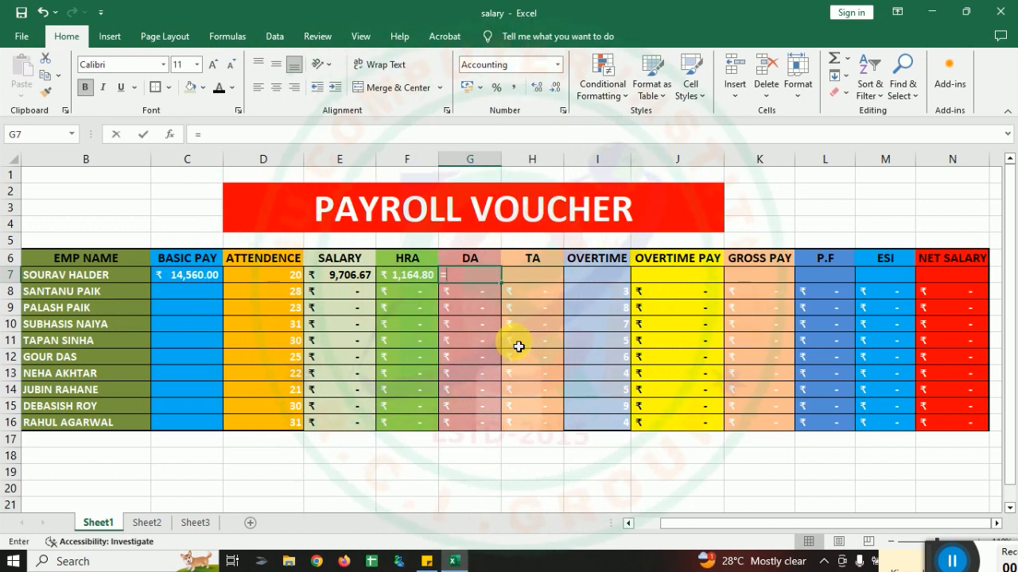
text(=)
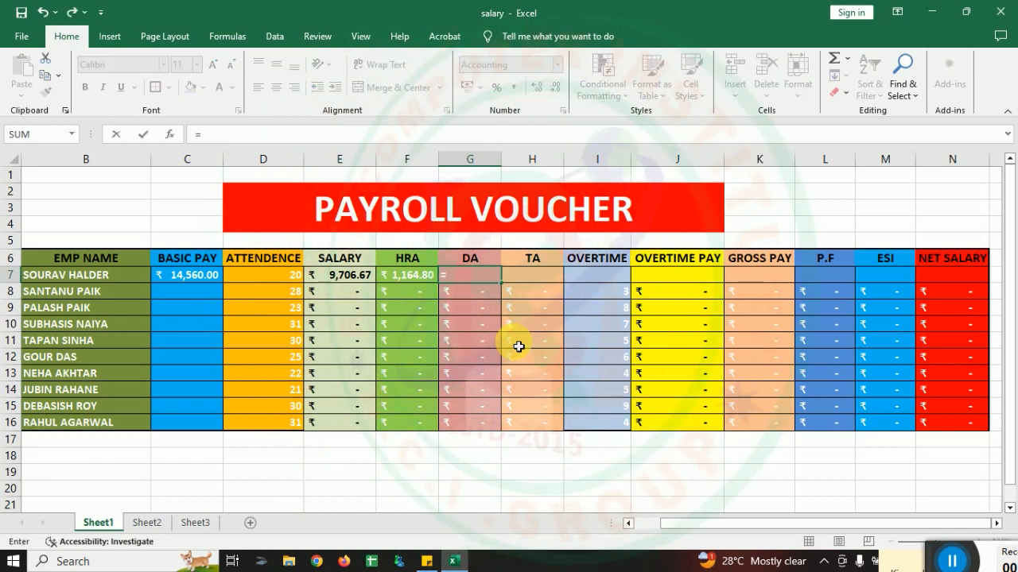
click(207, 281)
text(*)
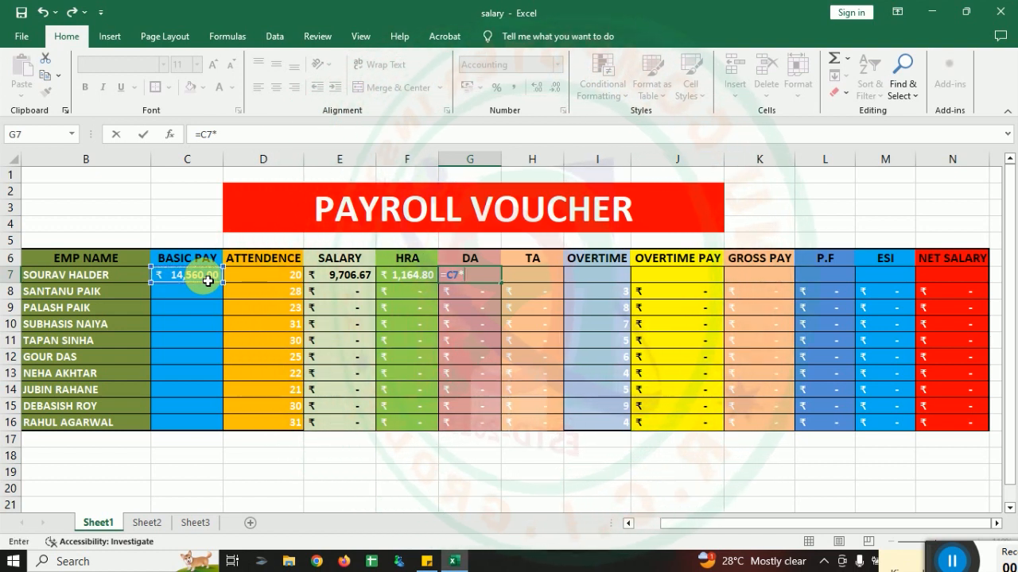
text(9)
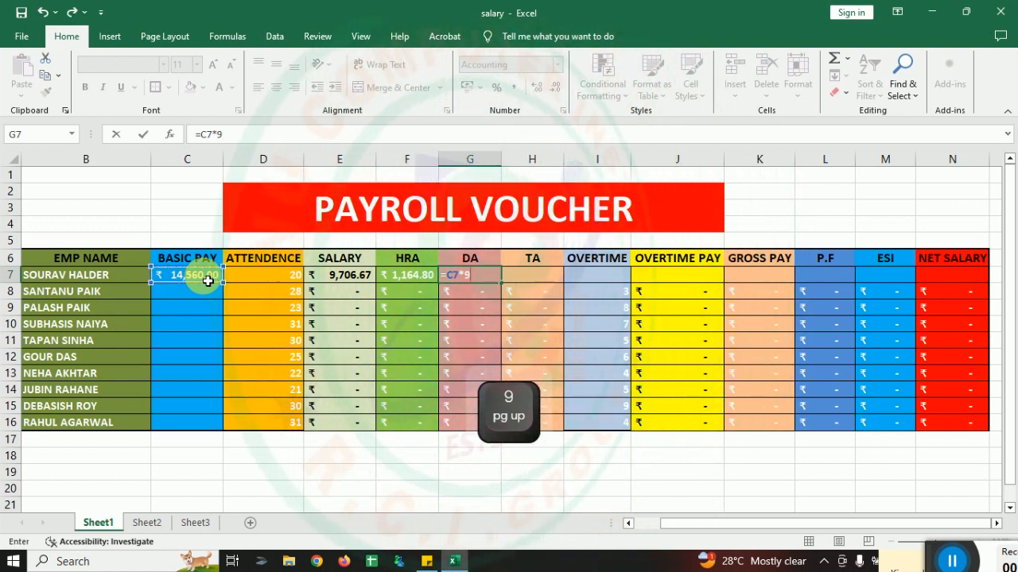
text(%)
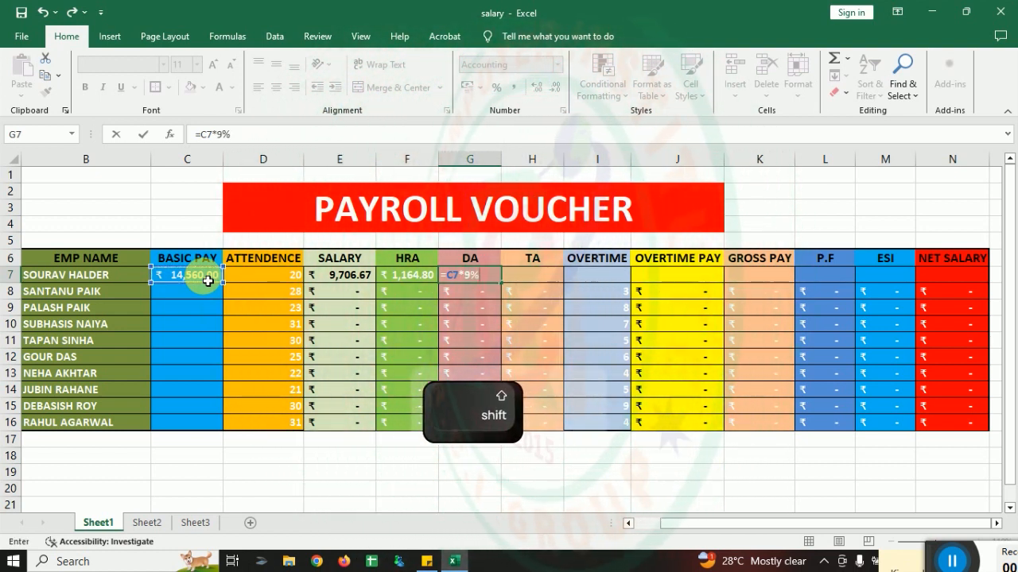
key(Return)
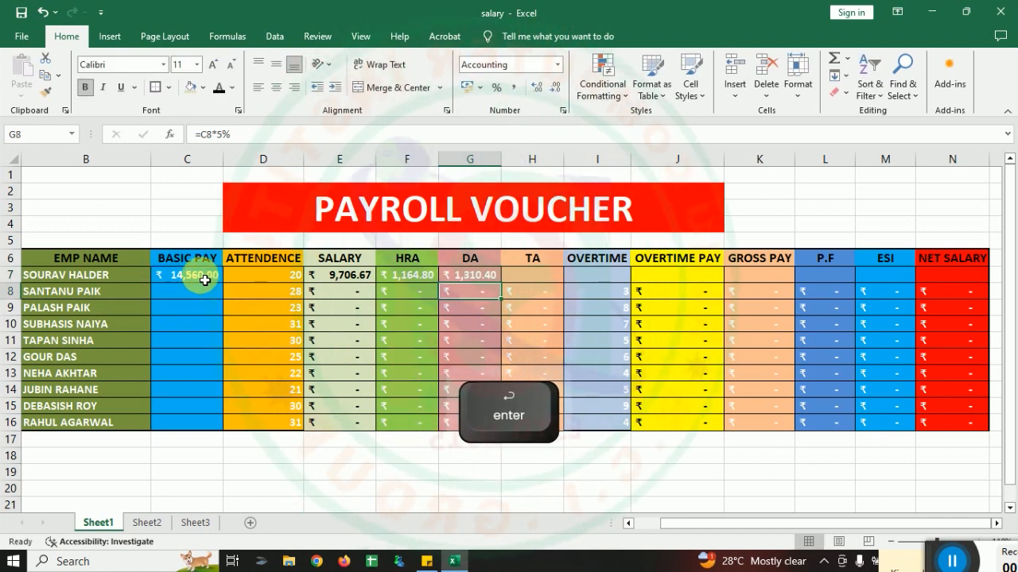
Step: Enter the TA formula =C7*3% in cell H7 to take 3% of the basic pay
click(531, 277)
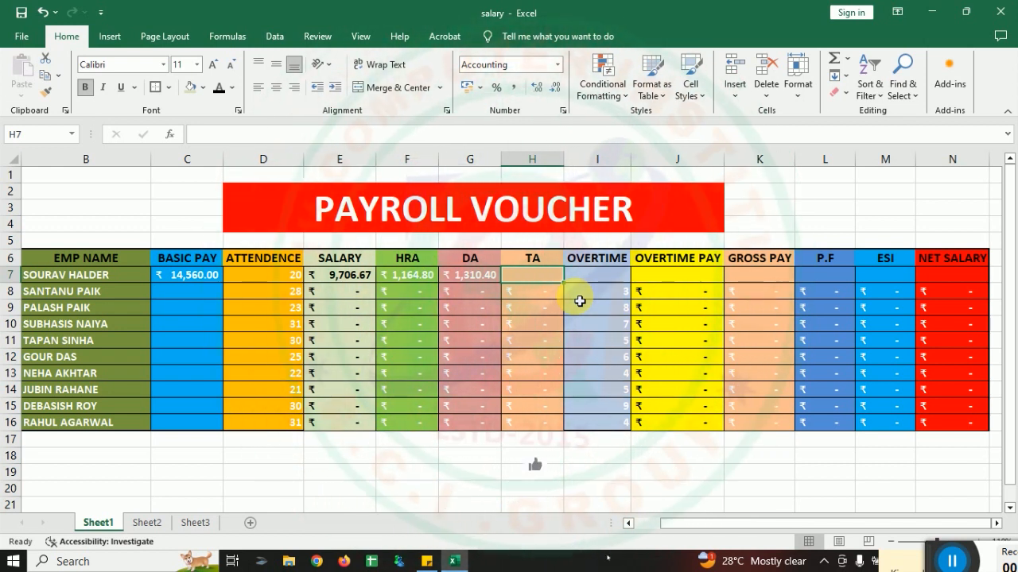
text(=)
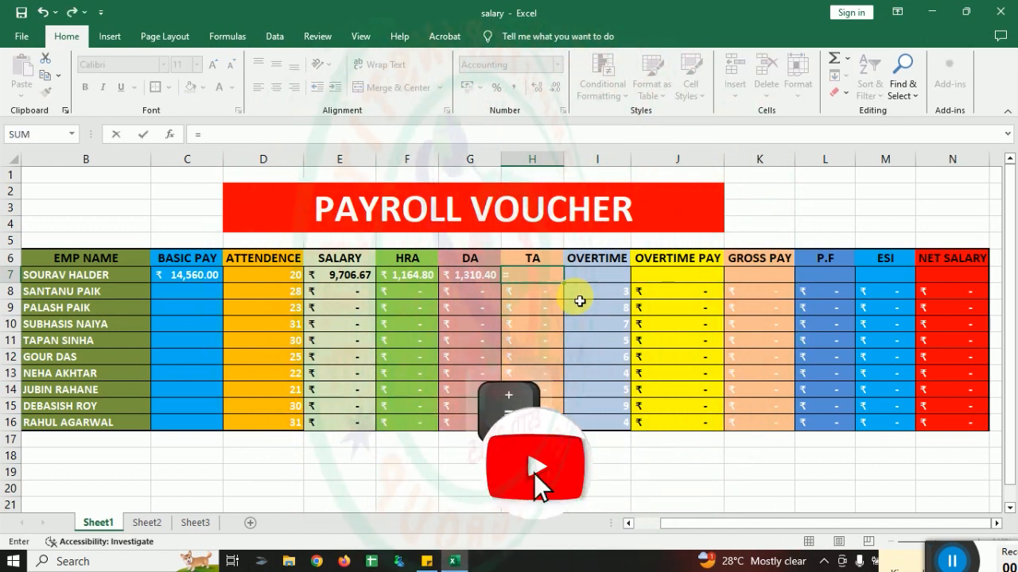
click(206, 283)
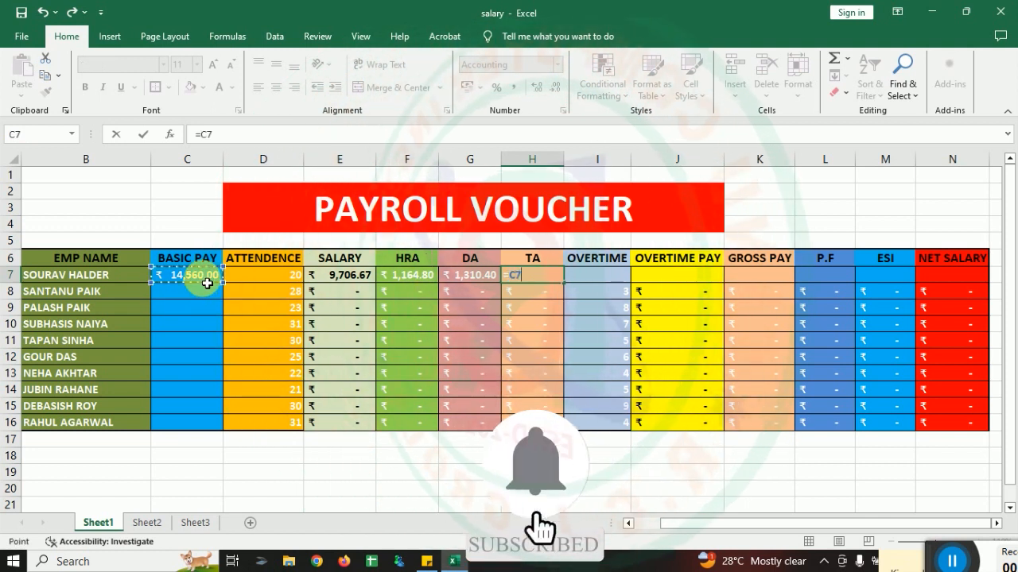
text(*)
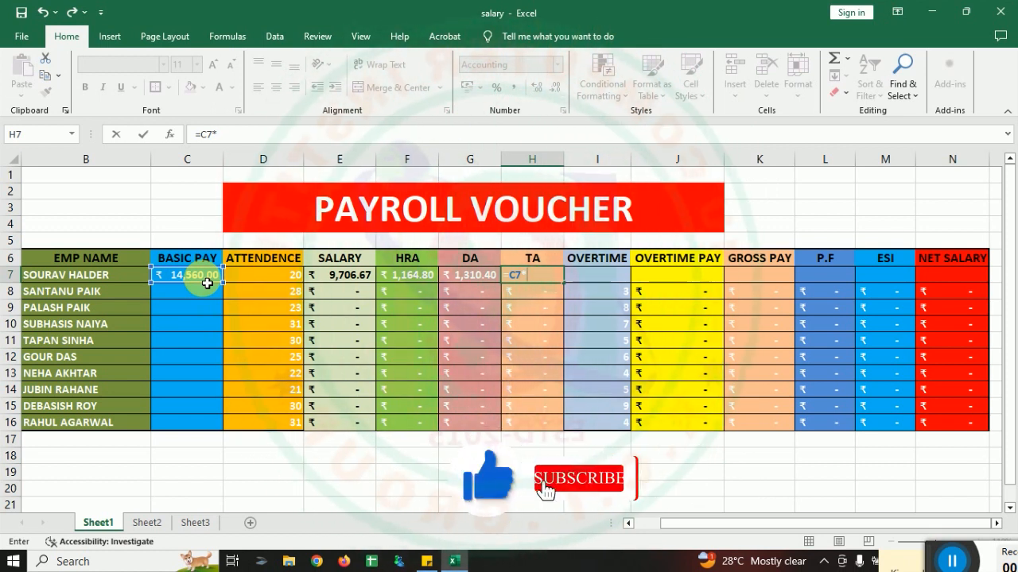
text(3)
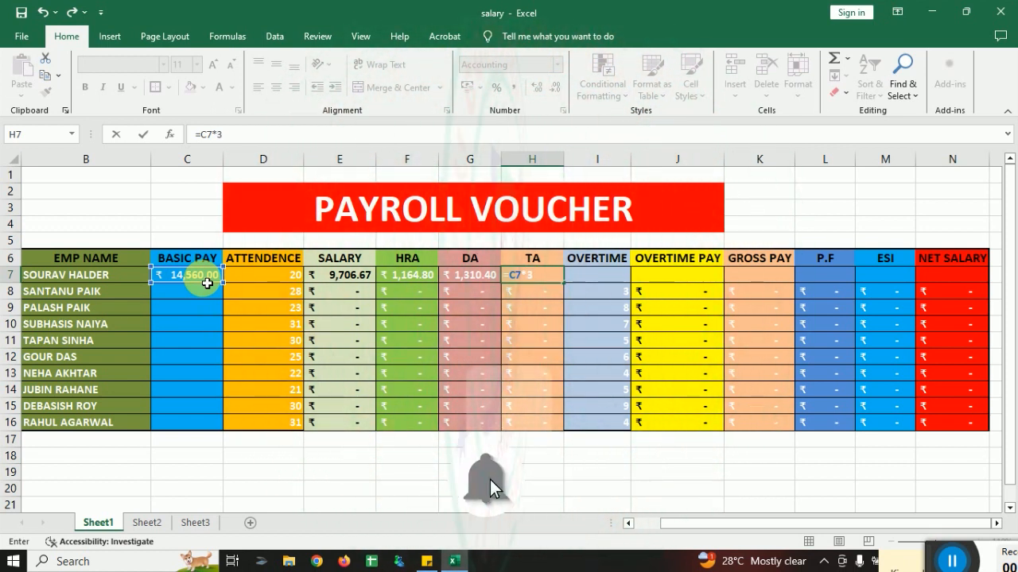
text(%)
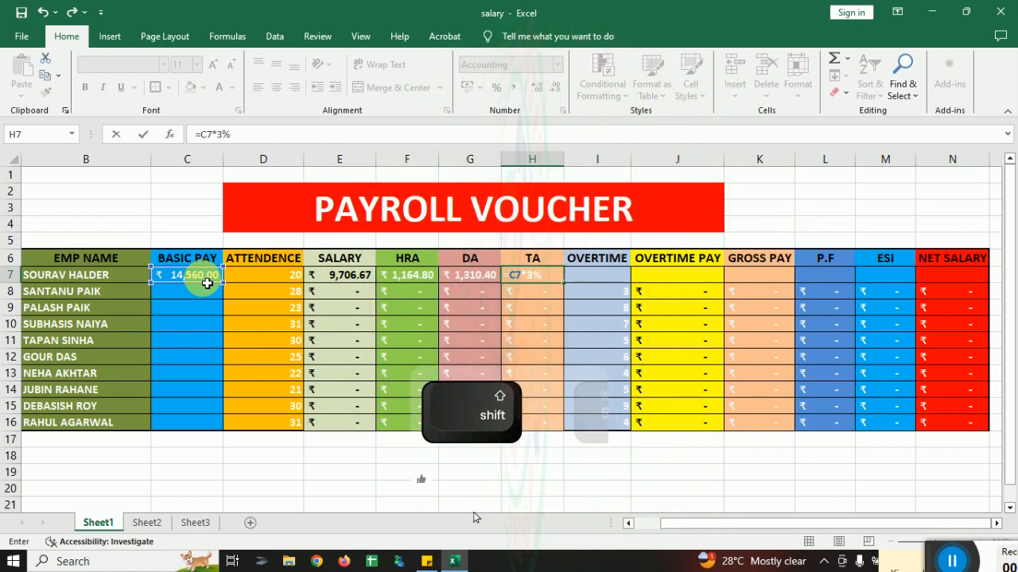
key(Return)
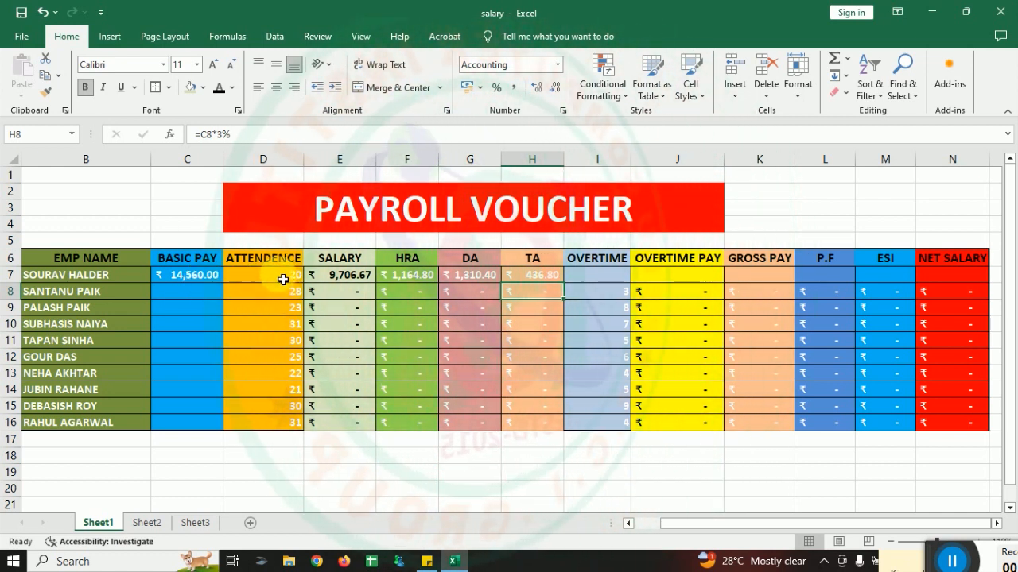
Step: Set the first employee's overtime in I7 to 7 and enter the overtime pay formula =C7/30/8*I7 in J7
click(588, 275)
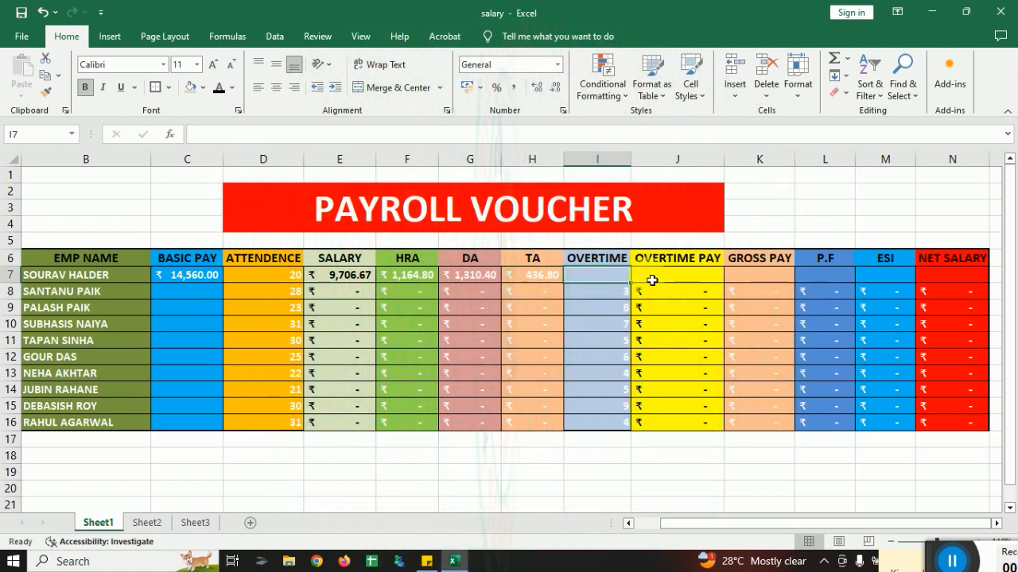
text(7)
click(754, 221)
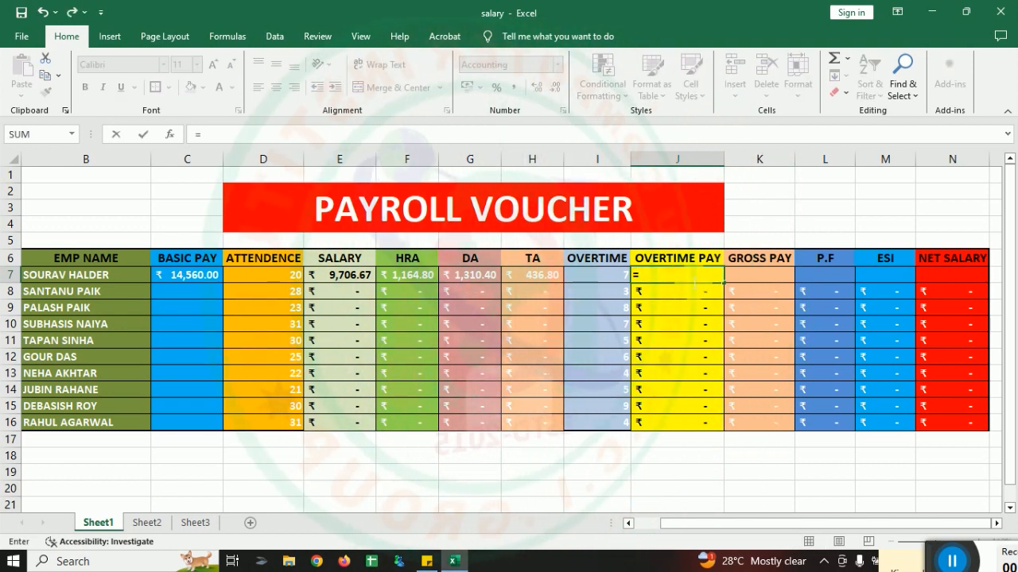
text(=)
click(197, 275)
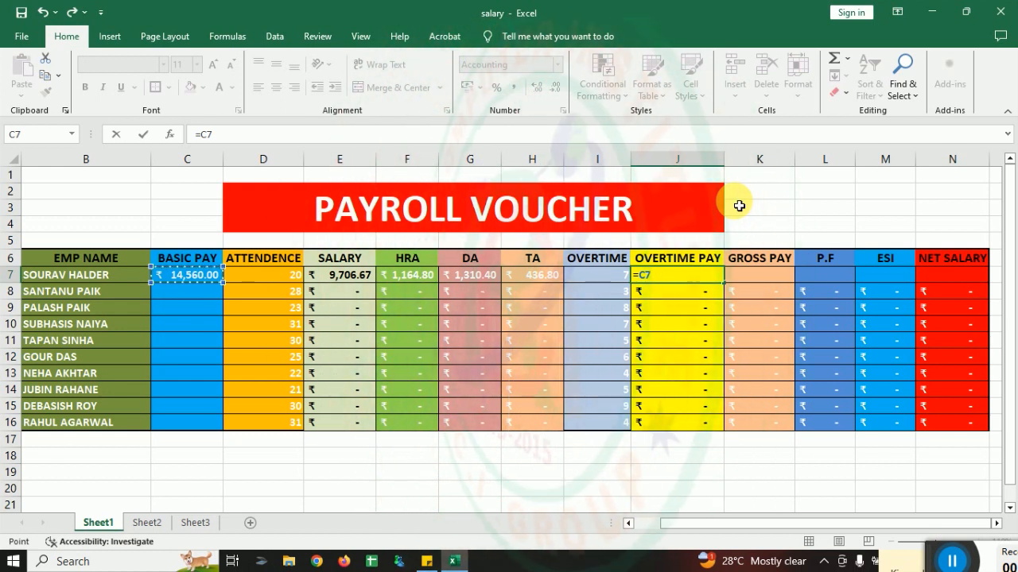
text(/30)
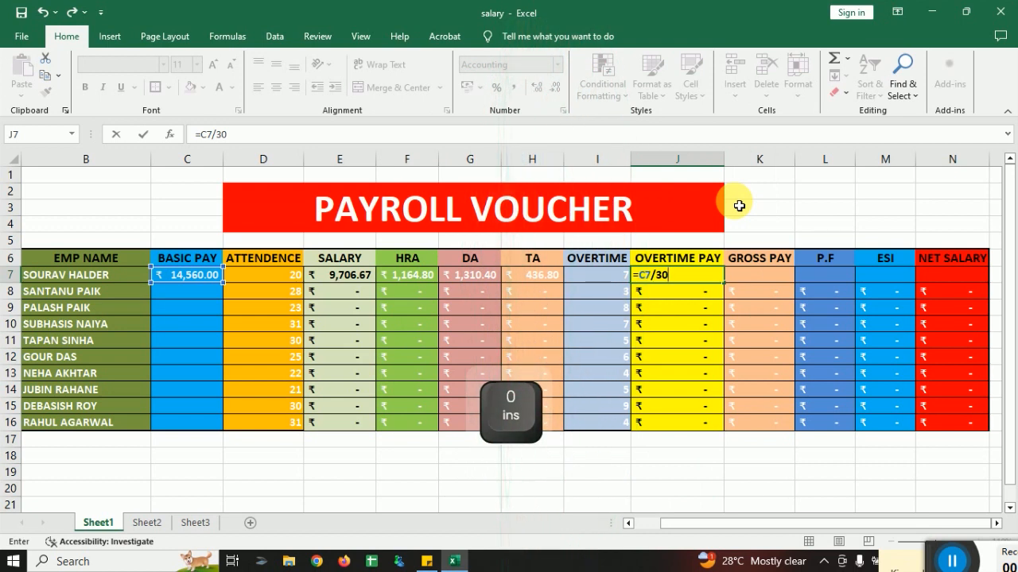
text(/)
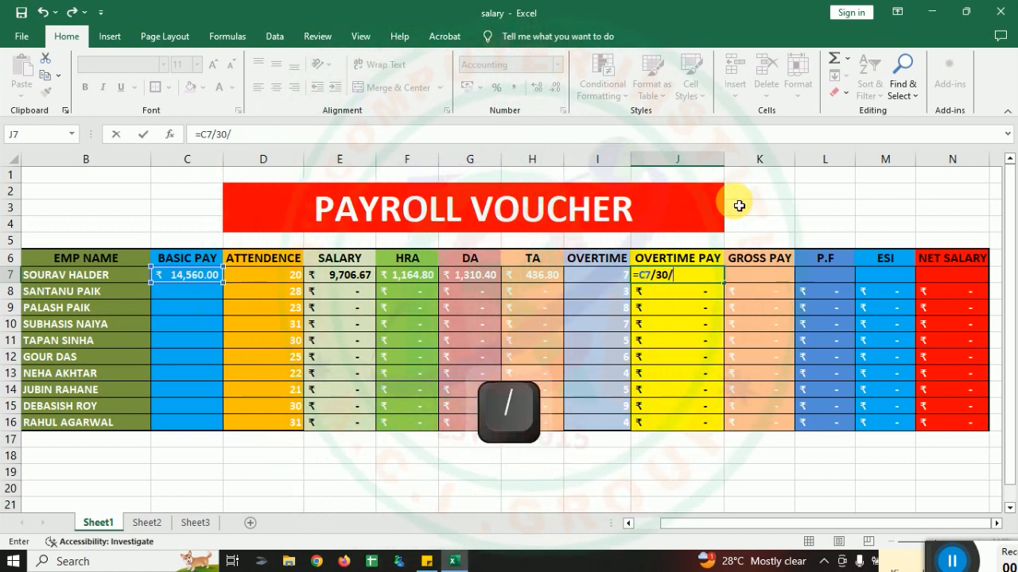
text(8)
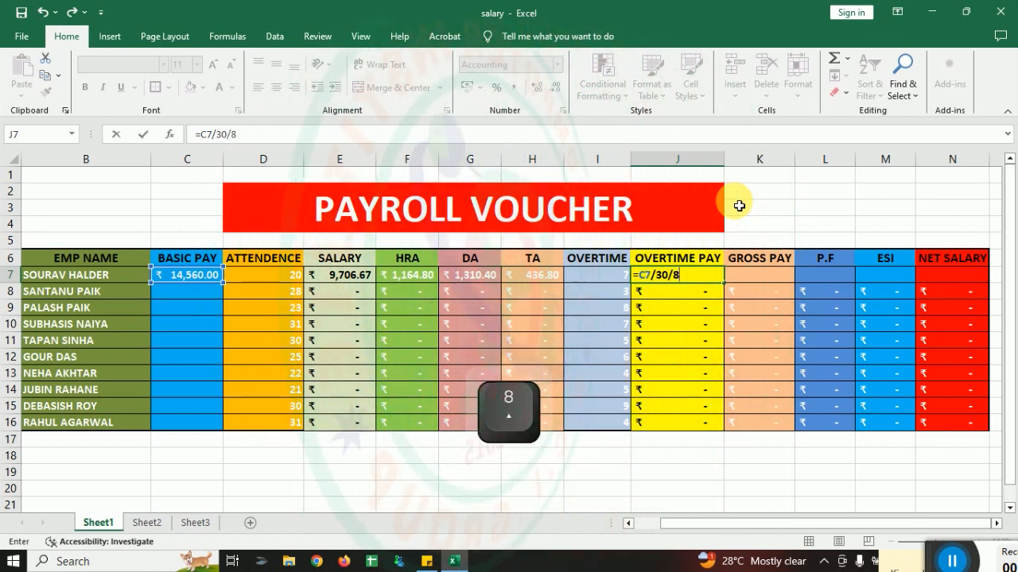
text(*)
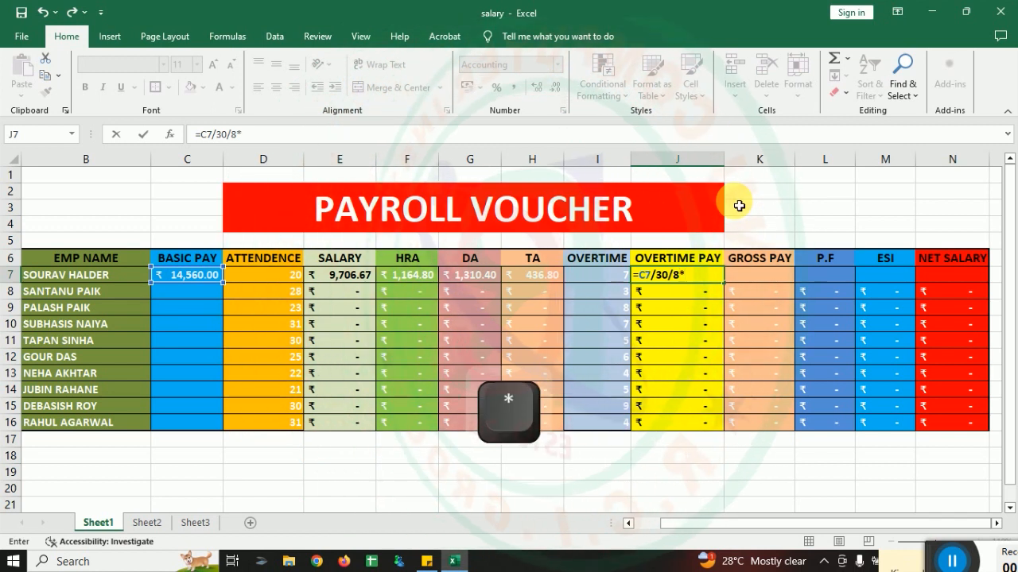
click(603, 277)
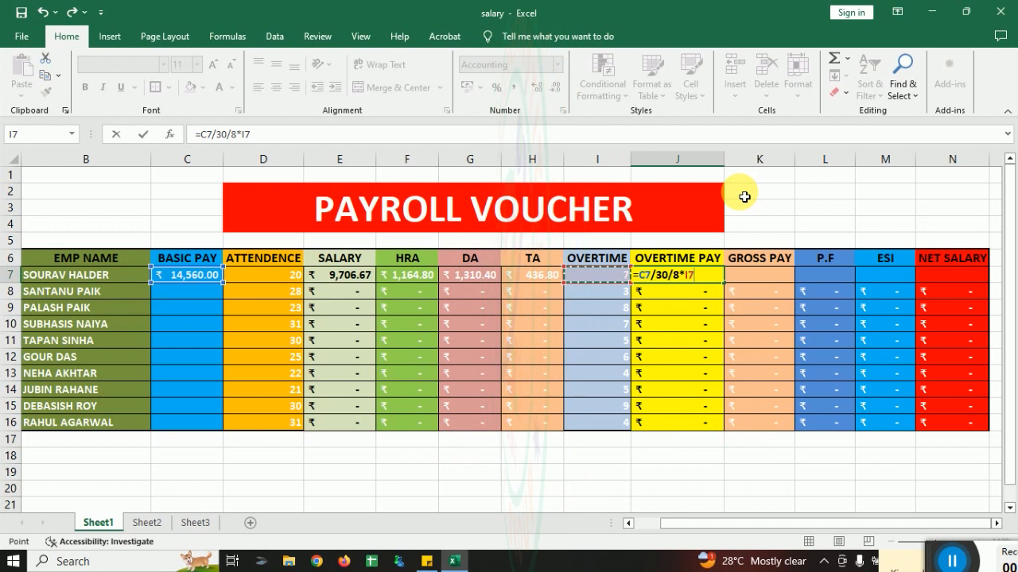
key(Return)
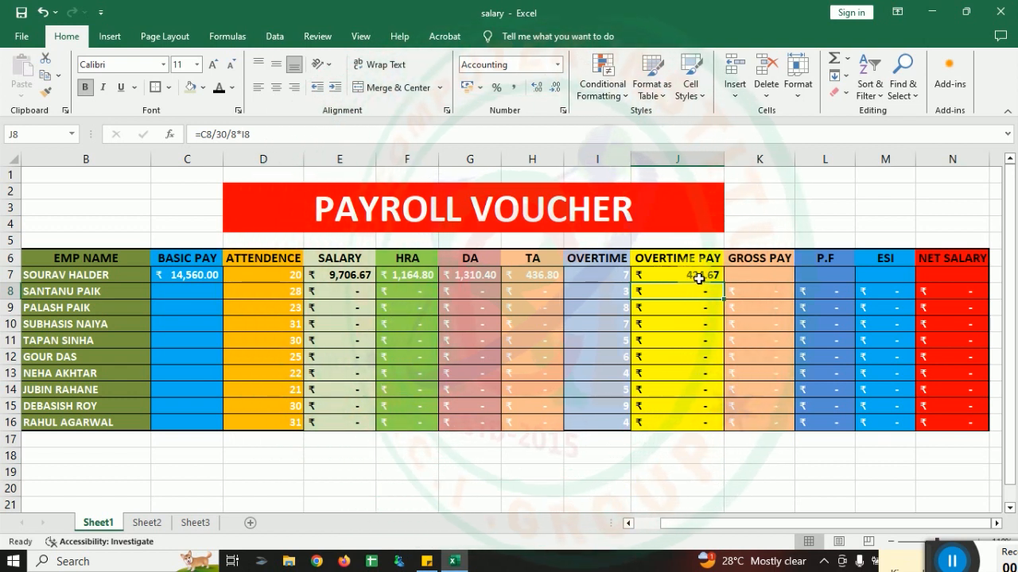
Step: Enter the gross pay formula =SUM(E7:H7,J7) in K7 to add salary, HRA, DA, TA and overtime pay
click(757, 283)
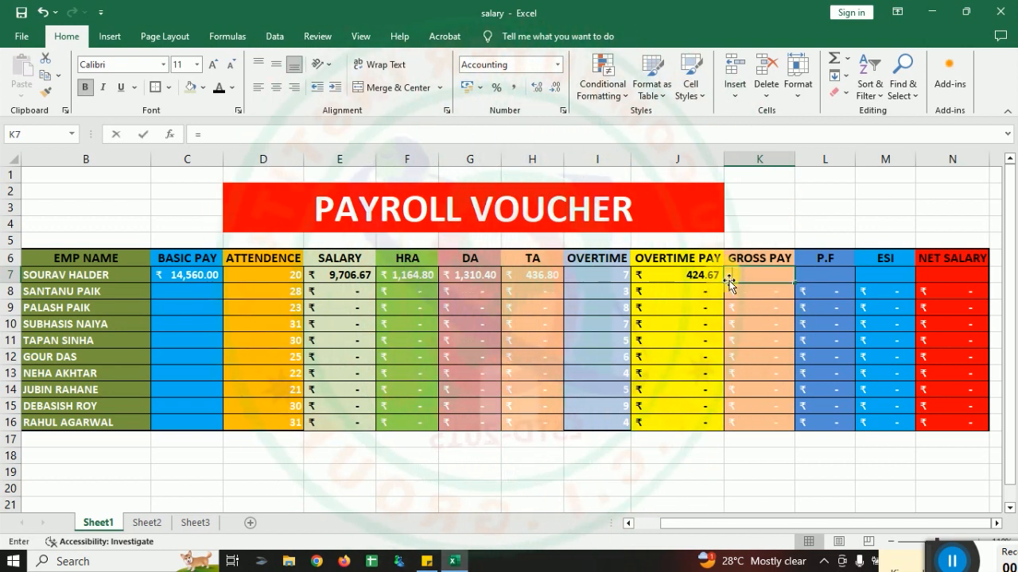
text(=)
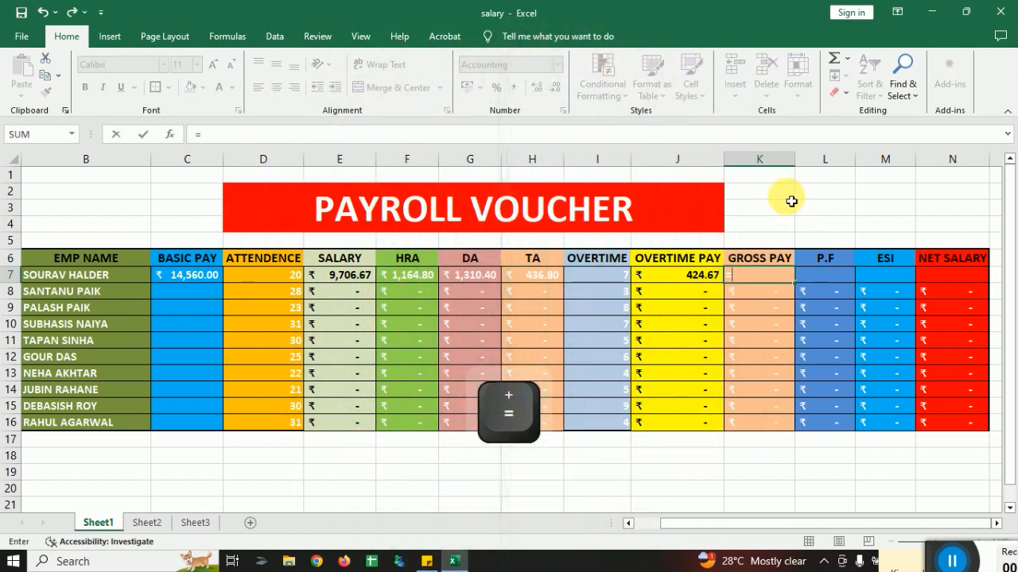
text(SUM)
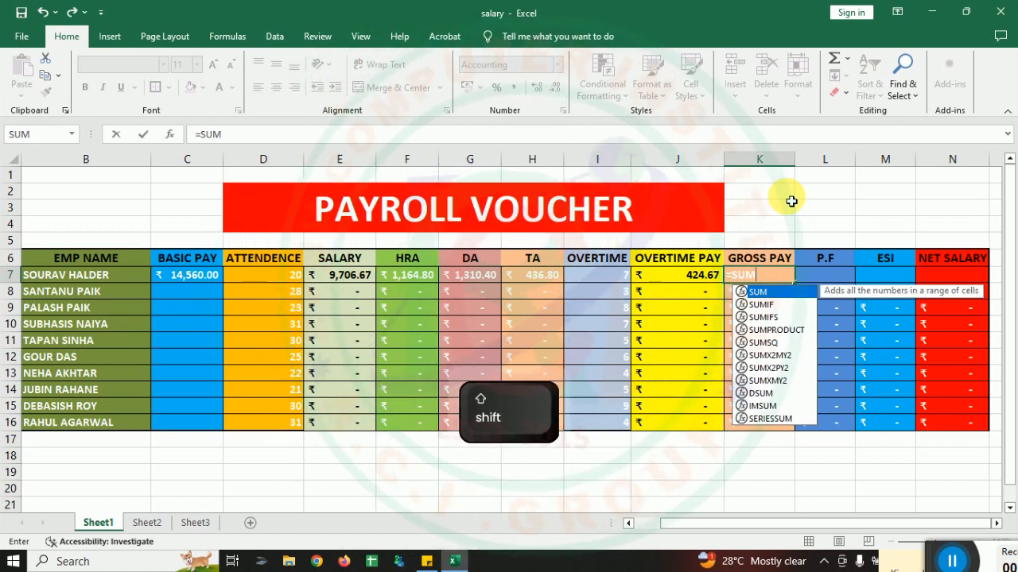
text(()
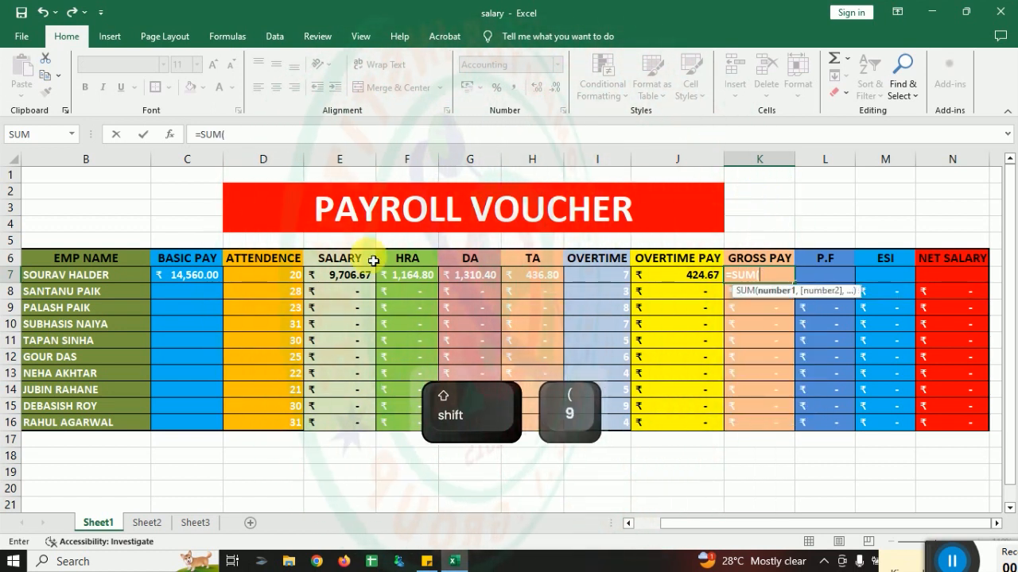
drag(350, 275, 496, 280)
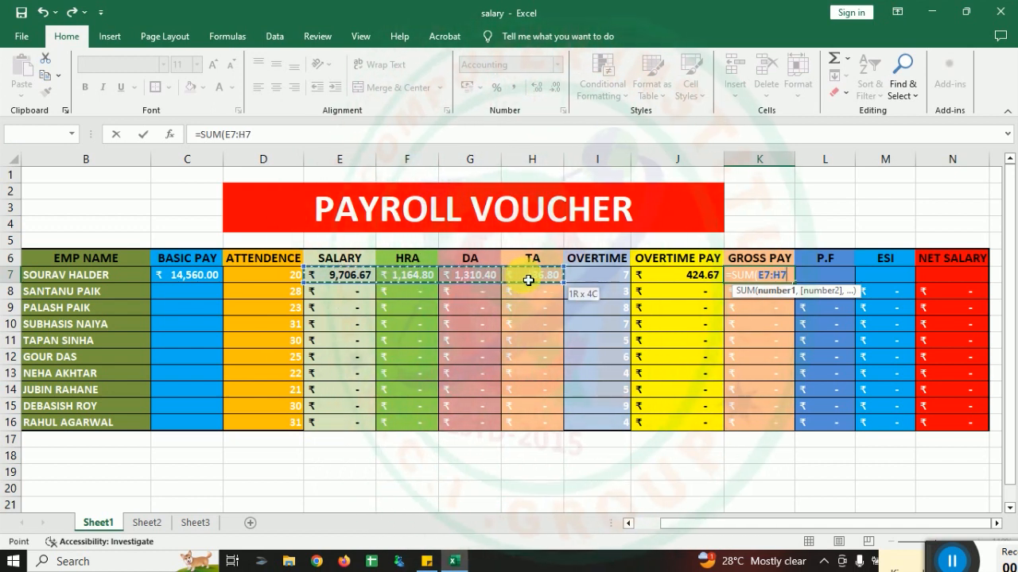
drag(528, 280, 529, 280)
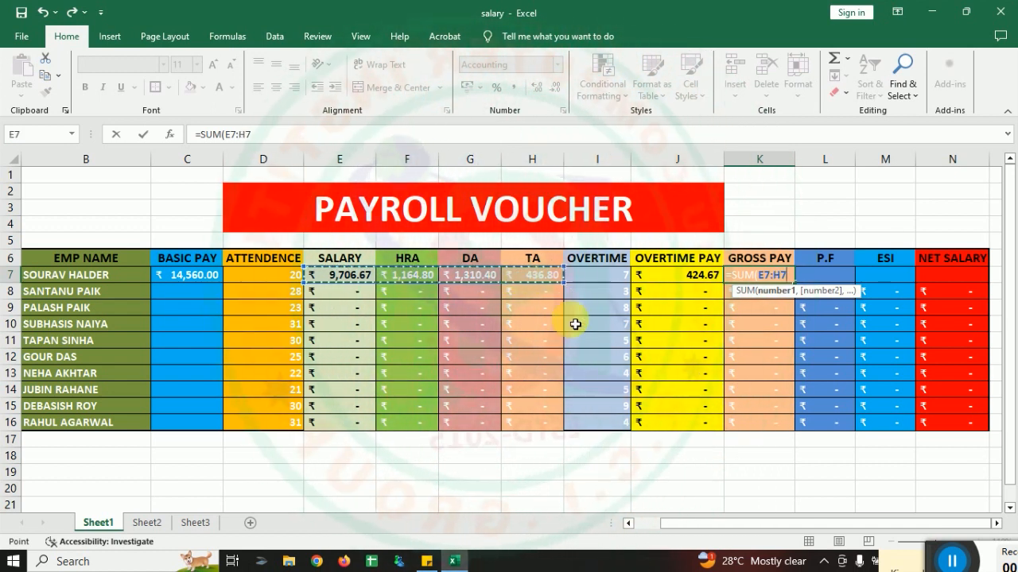
ctrl+click(682, 279)
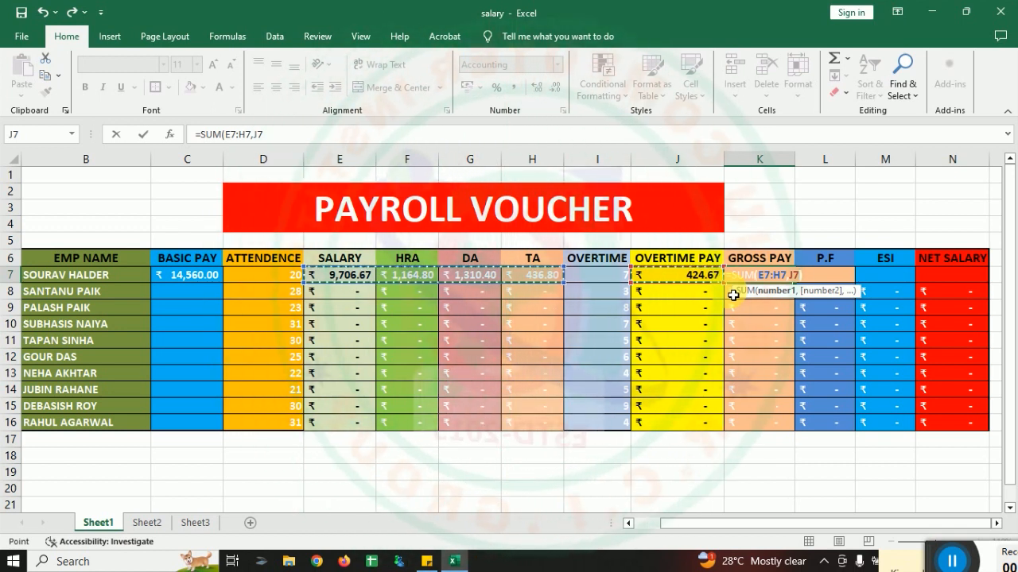
text())
key(Return)
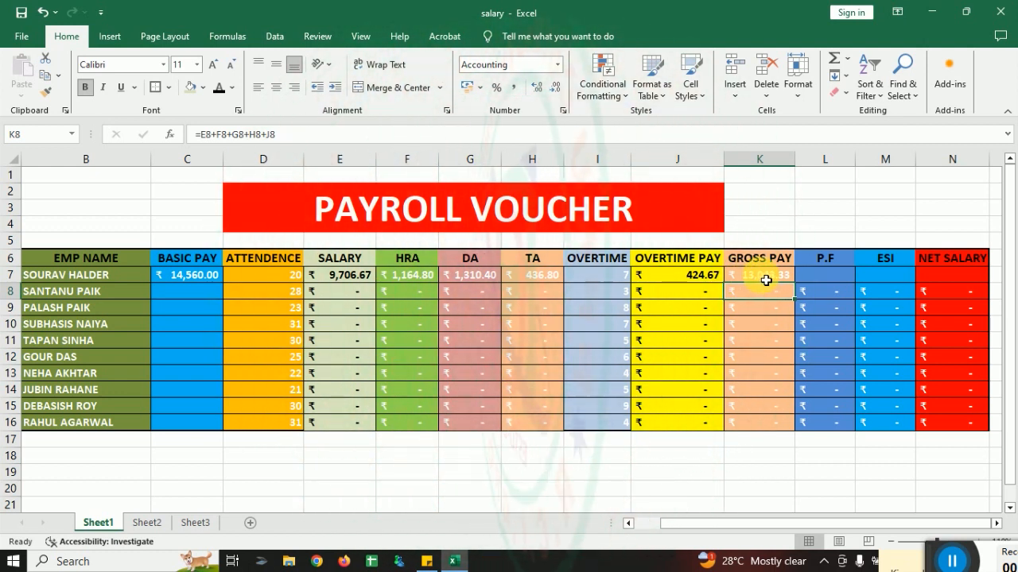
click(762, 279)
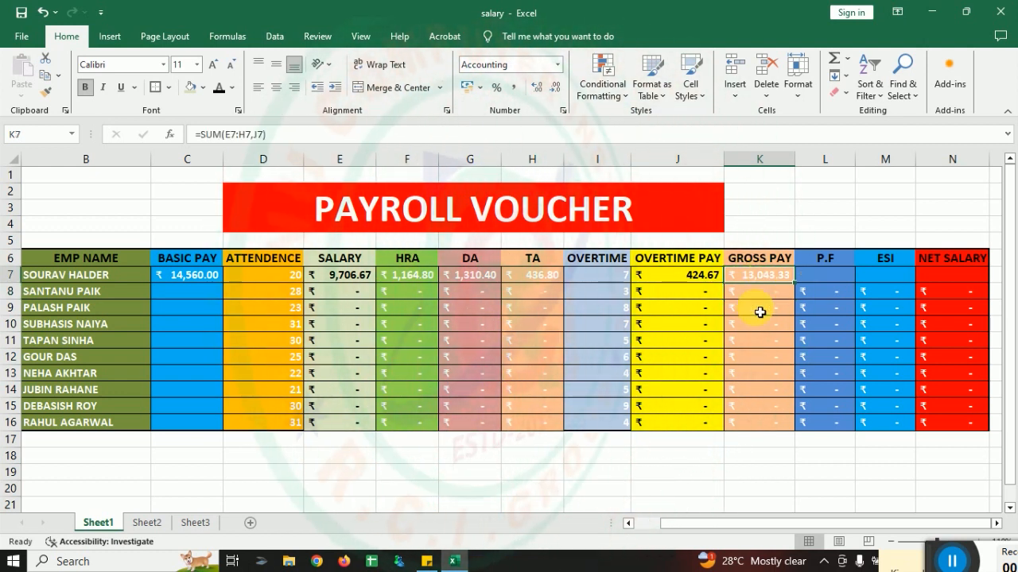
Step: Enter the P.F formula =C7*5% in cell L7 to take 5% of the basic pay
click(827, 278)
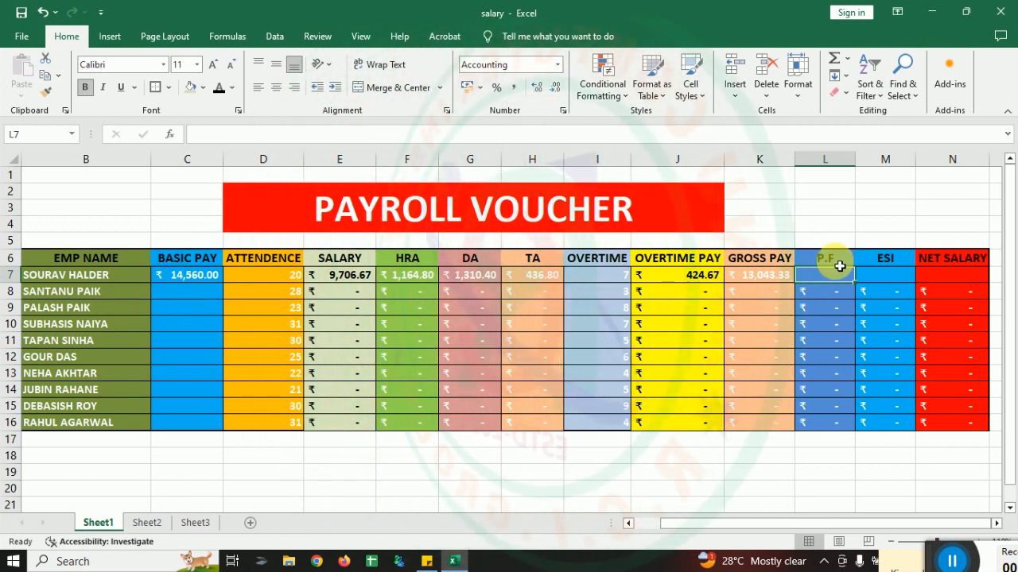
text(=)
click(164, 275)
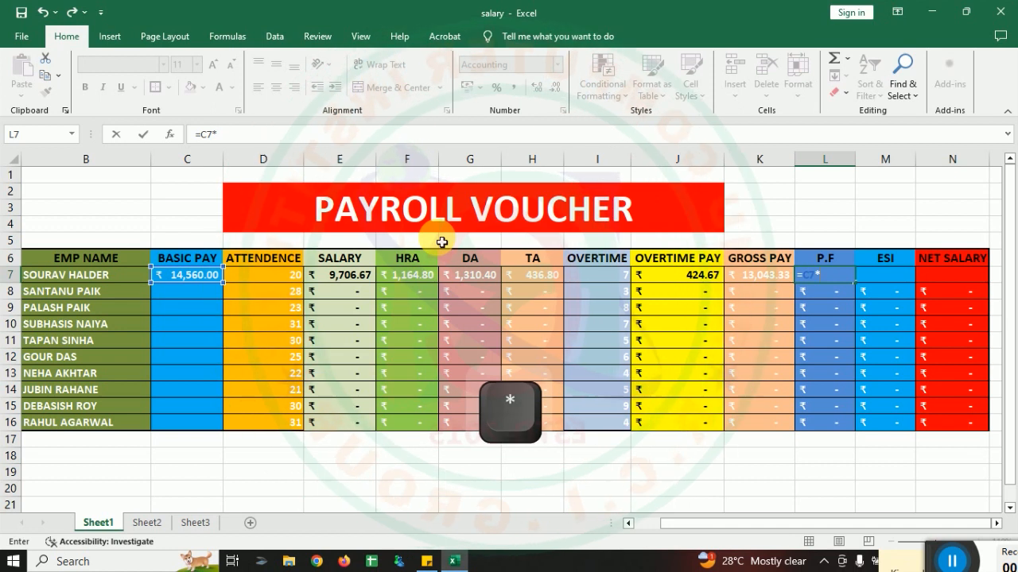
text(*5)
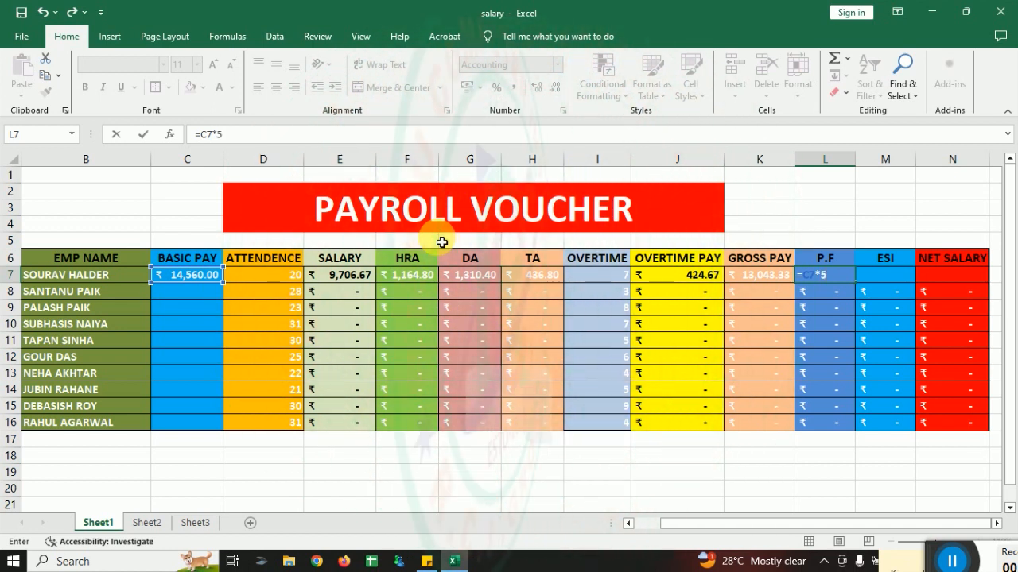
text(%)
key(Return)
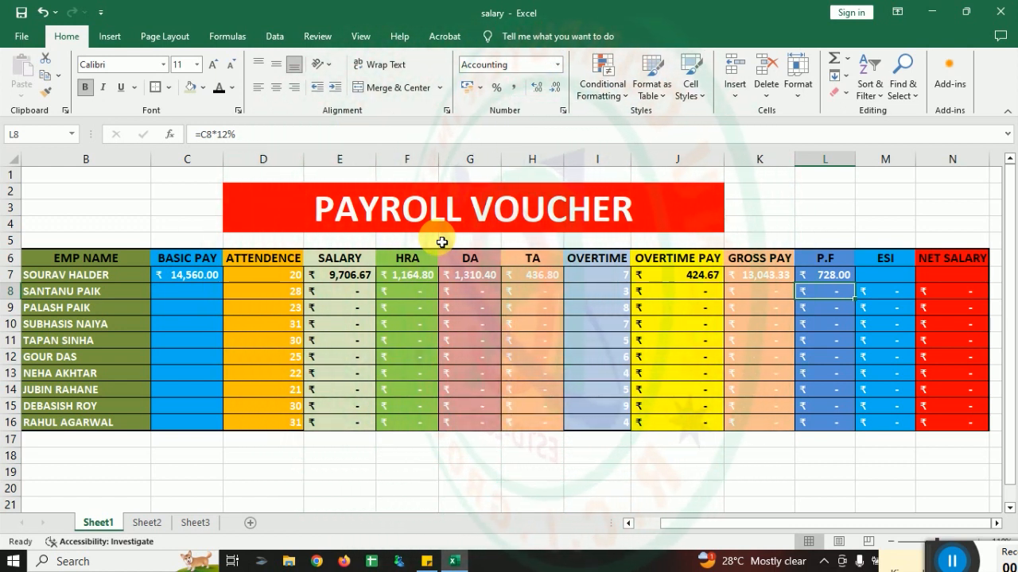
Step: Enter the ESI formula =C7*8% in cell M7 to take 8% of the basic pay
click(886, 275)
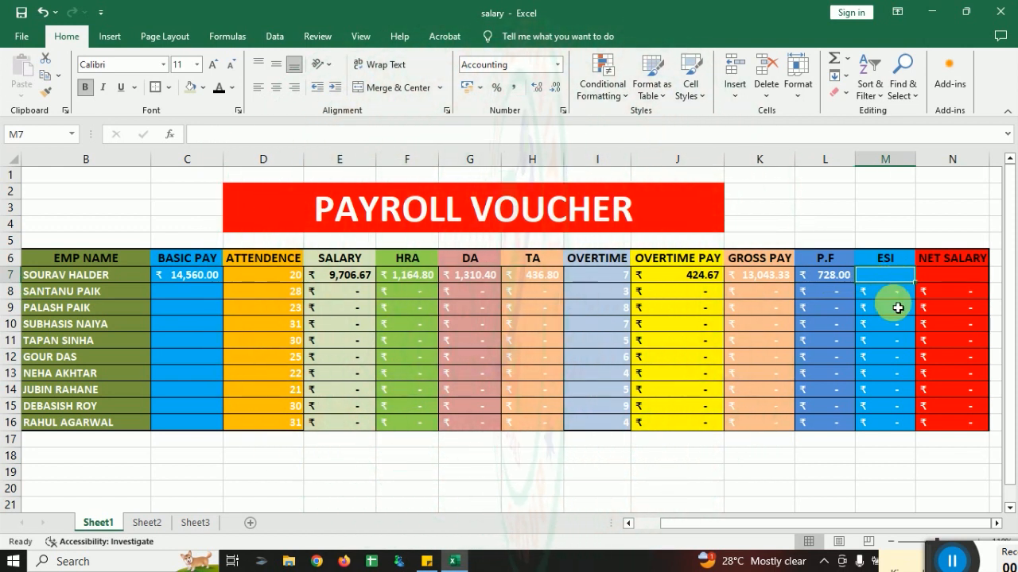
text(=)
click(199, 283)
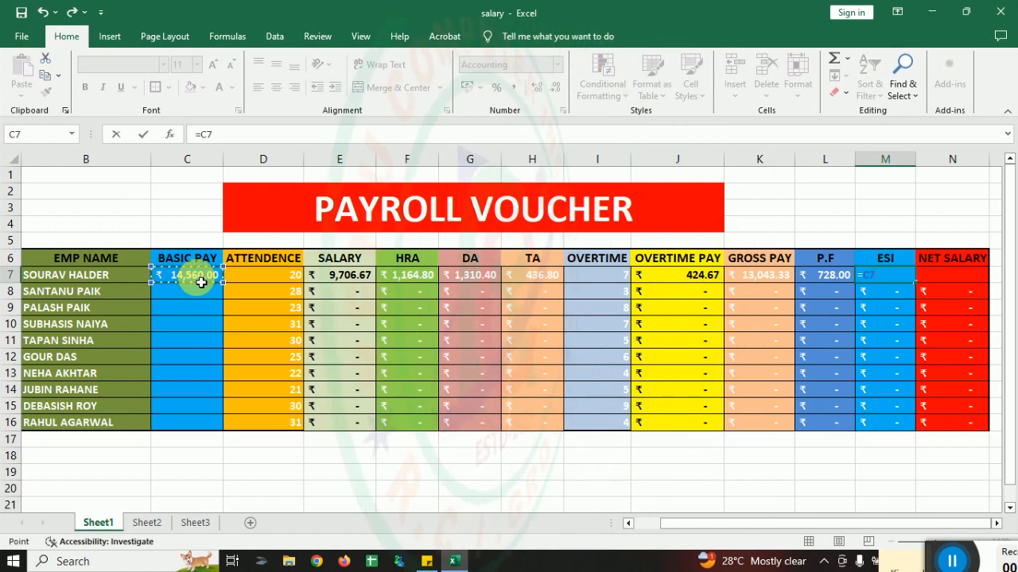
text(*)
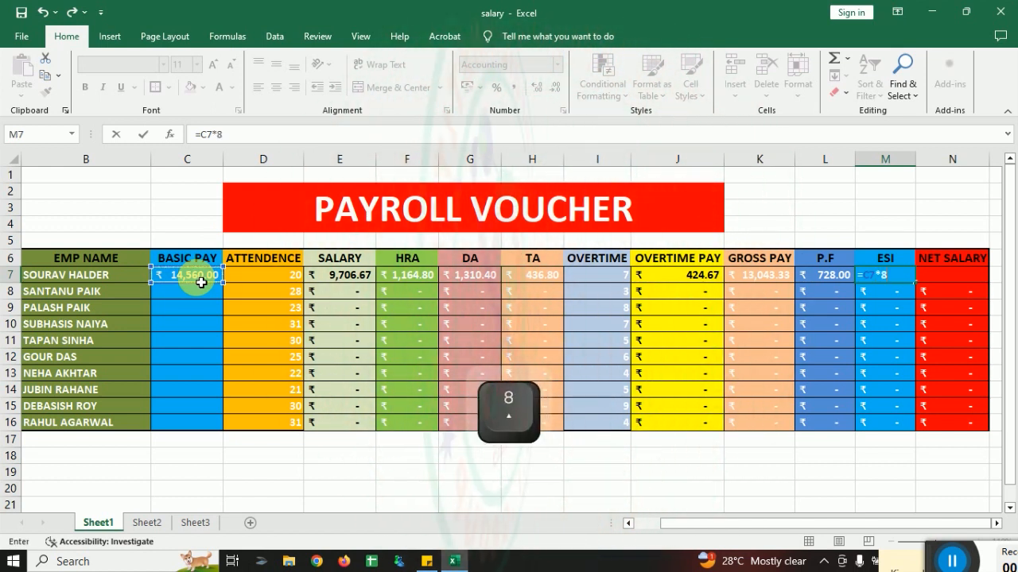
text(8%)
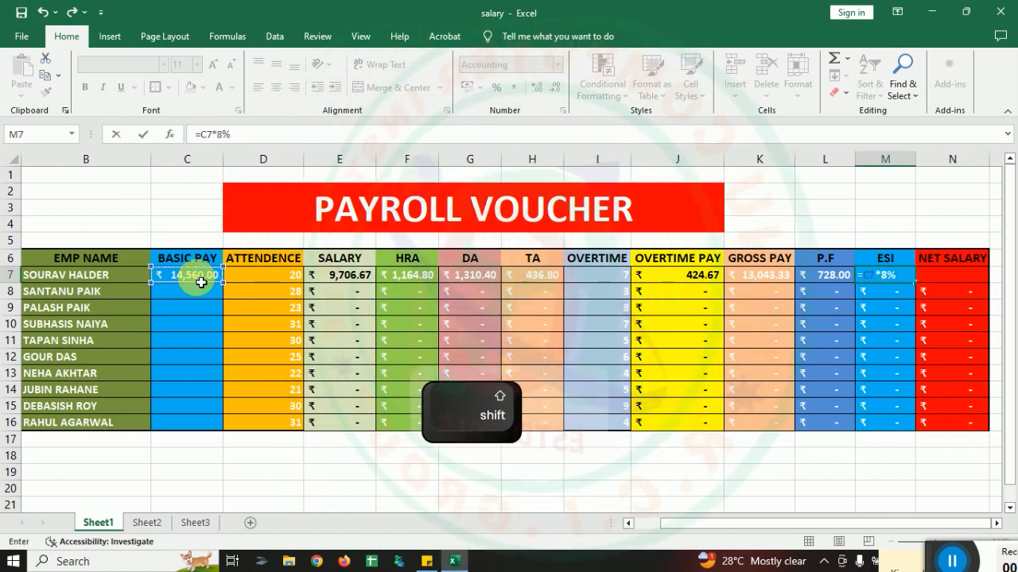
key(Return)
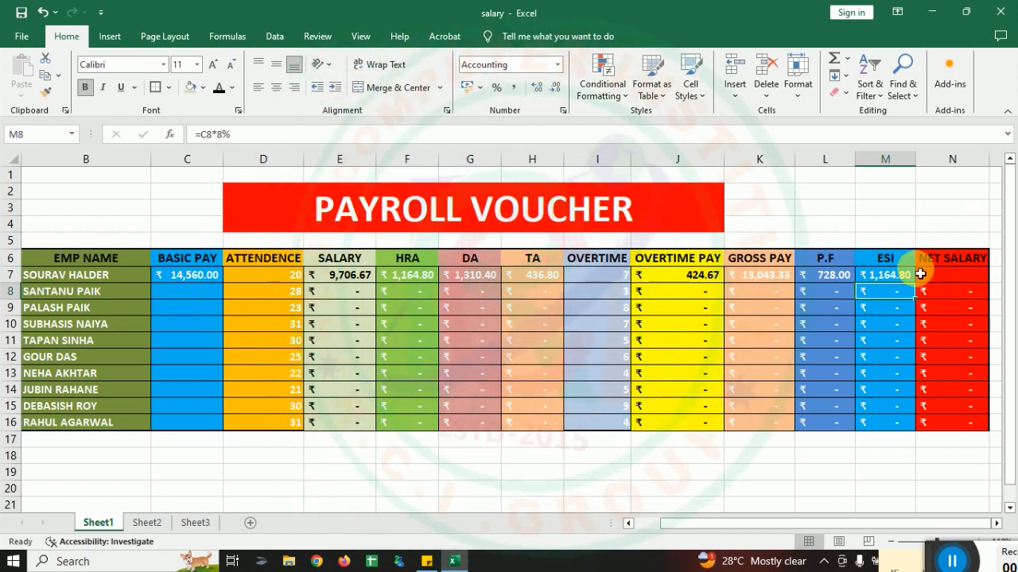
Step: Insert a new column before NET SALARY and fill its table cells N6:N16 with a tan colour
click(966, 163)
right_click(967, 168)
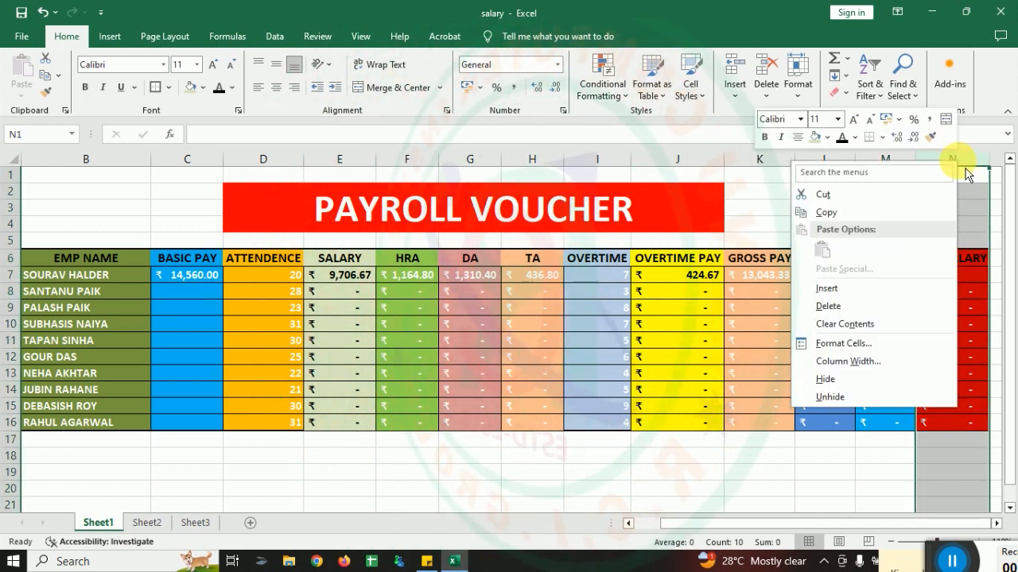
click(869, 292)
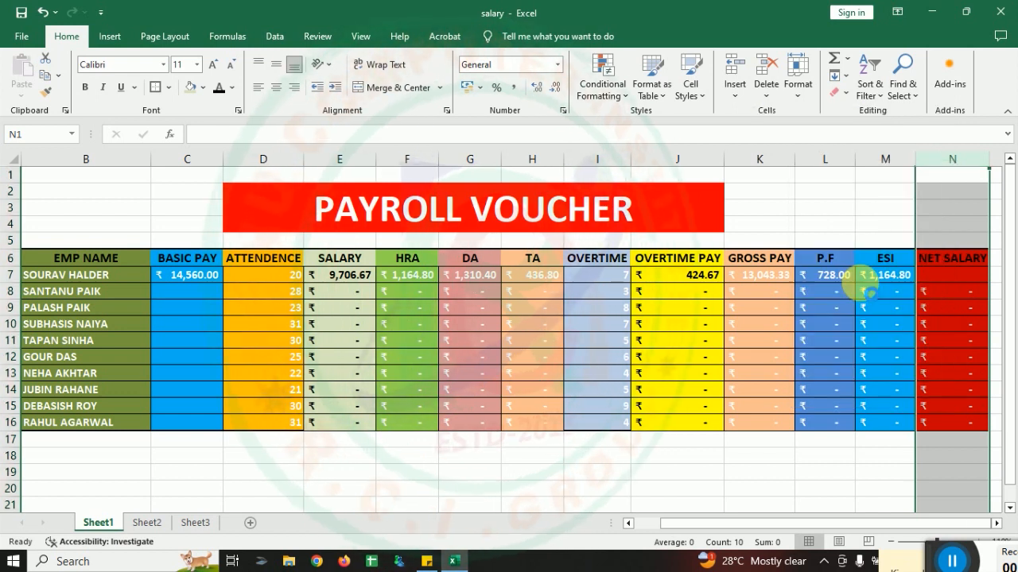
click(942, 258)
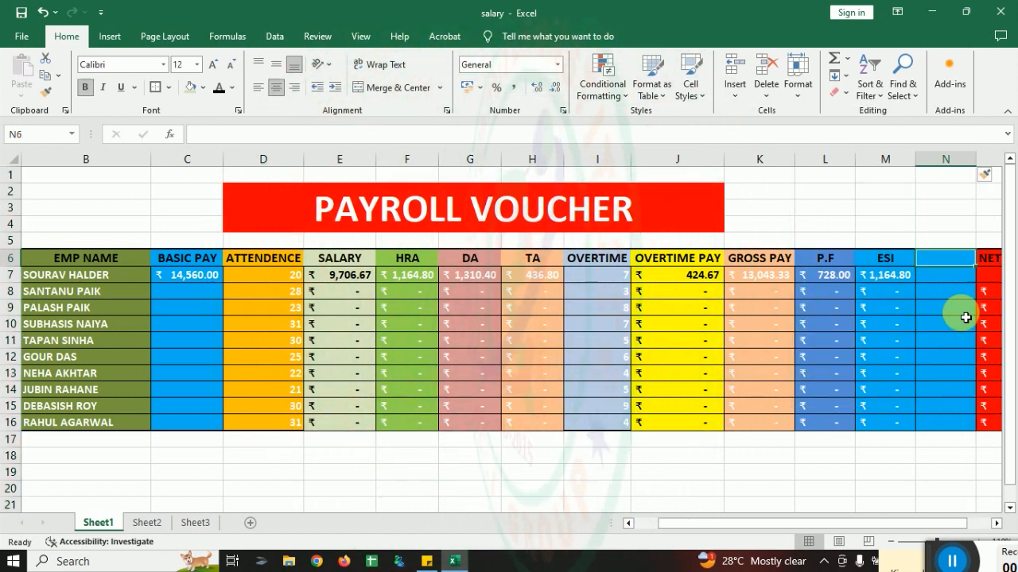
drag(951, 262, 961, 423)
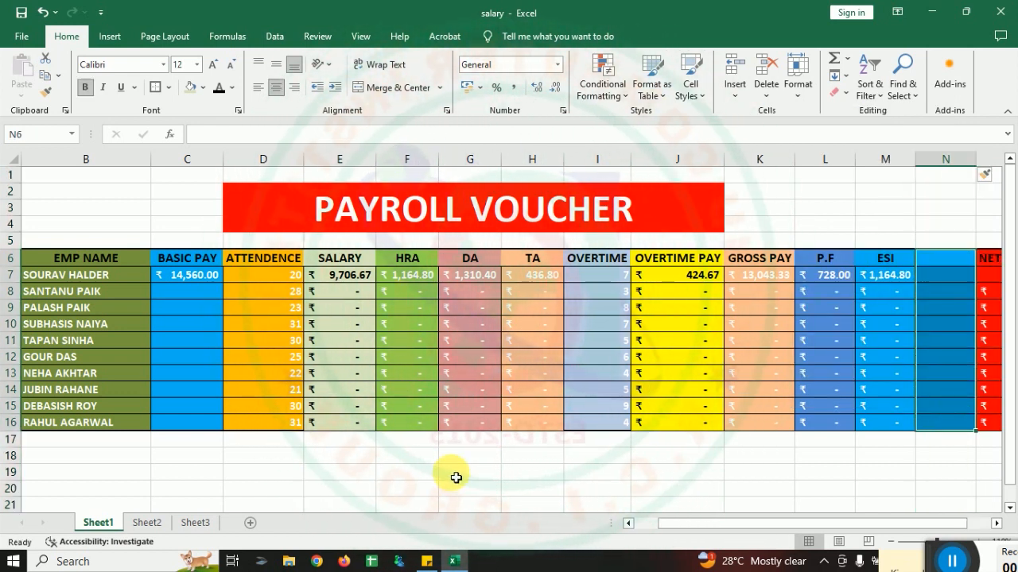
click(204, 87)
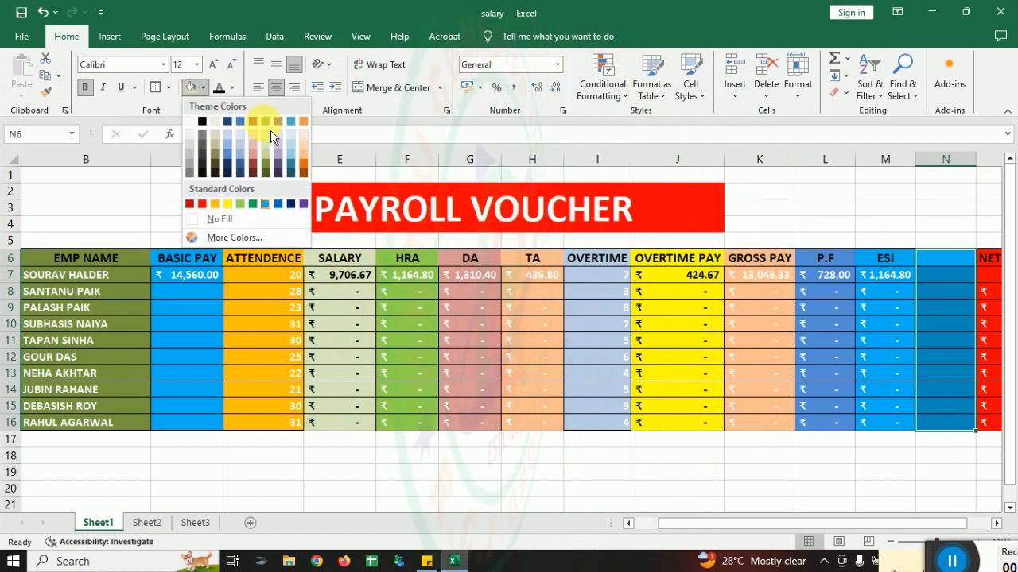
click(215, 146)
Step: Enter the header TOTAL in N6 and the deductions formula =L7+M7 in N7 to add P.F and ESI
click(963, 258)
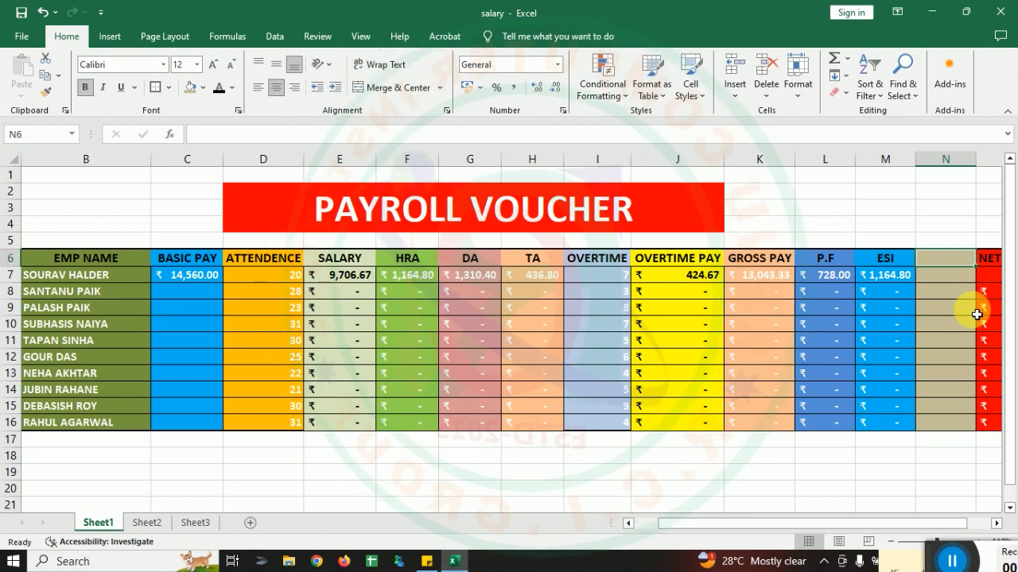
text(TOTAL)
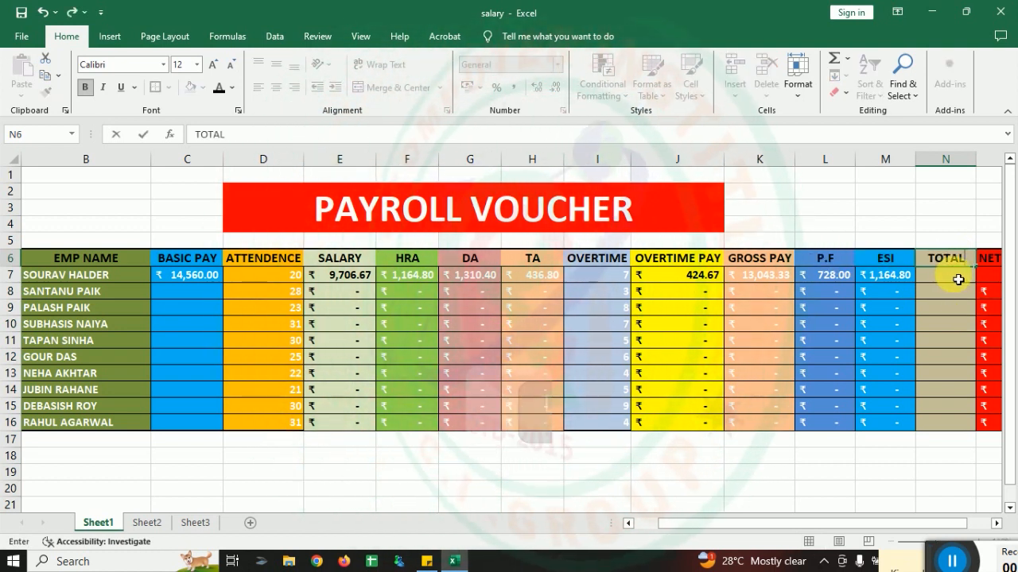
click(958, 280)
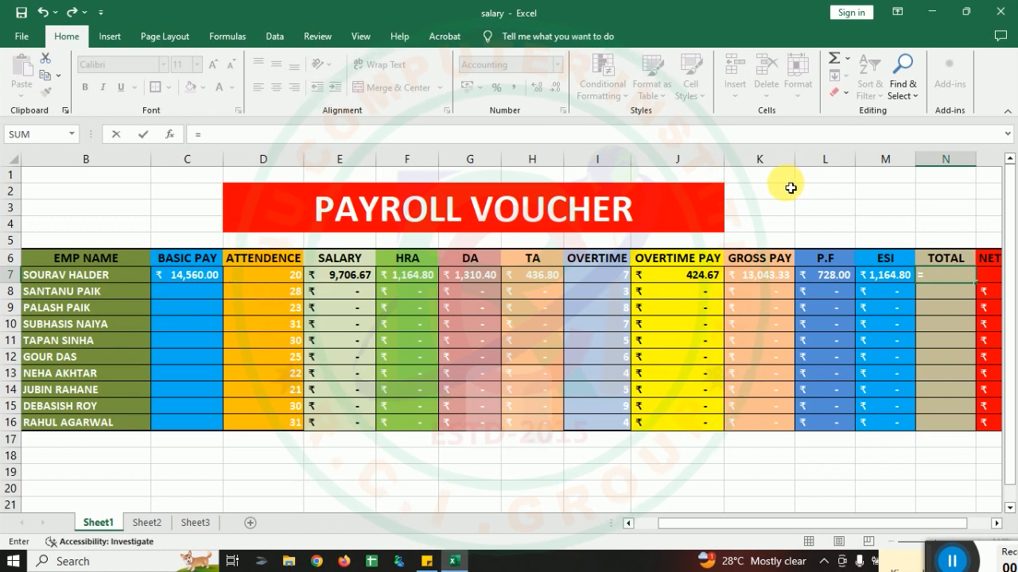
text(=)
click(831, 277)
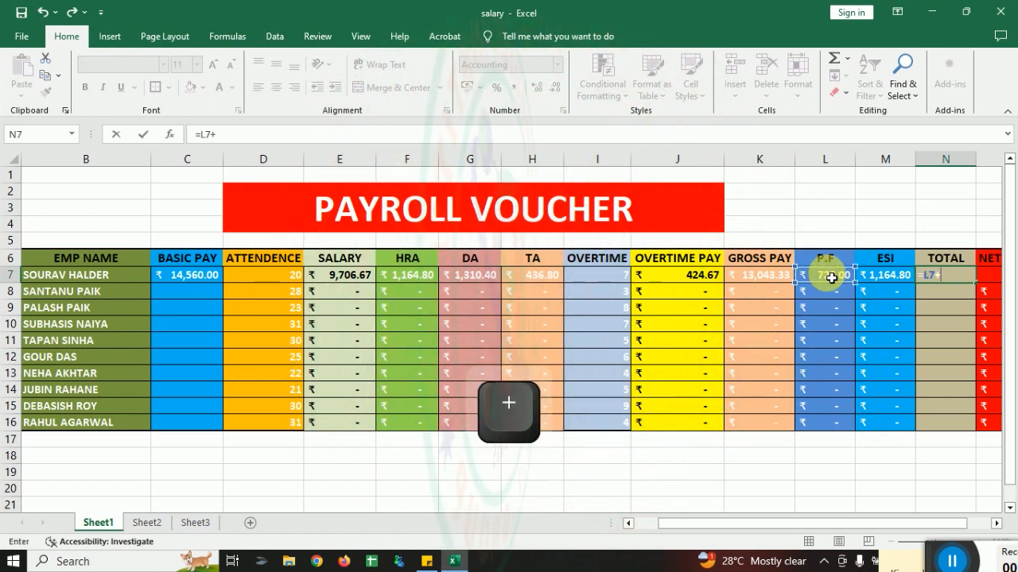
text(+)
click(888, 275)
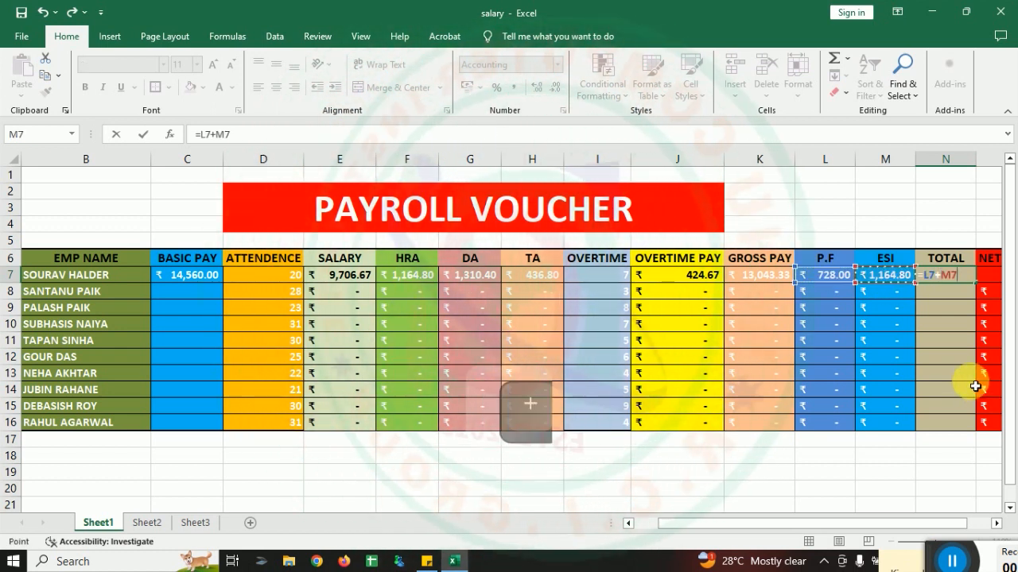
key(Return)
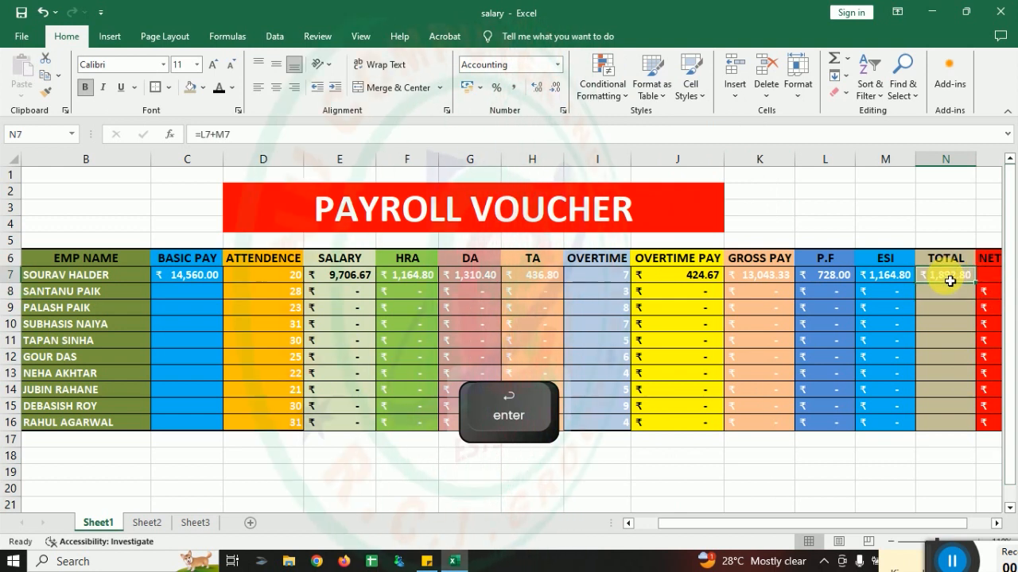
Step: Enter the net salary formula =K7-N7 in O7 to subtract the total deductions from the gross pay
drag(811, 523, 833, 516)
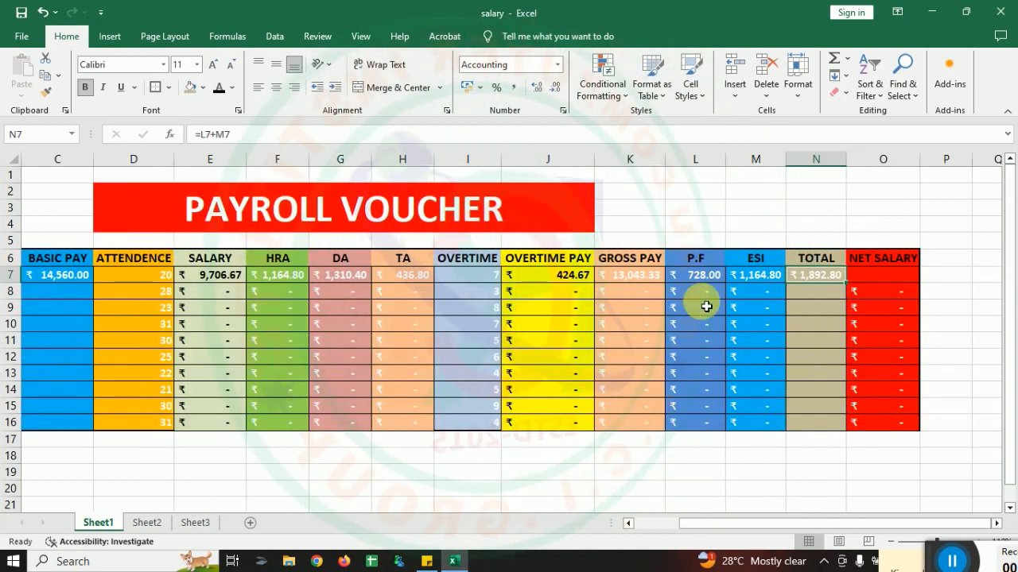
click(649, 279)
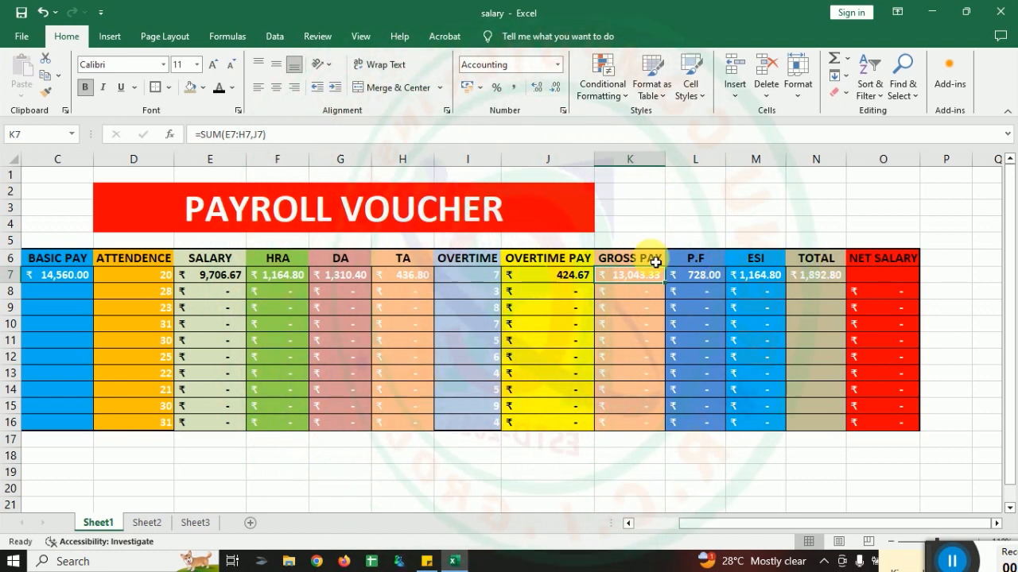
click(883, 278)
text(=)
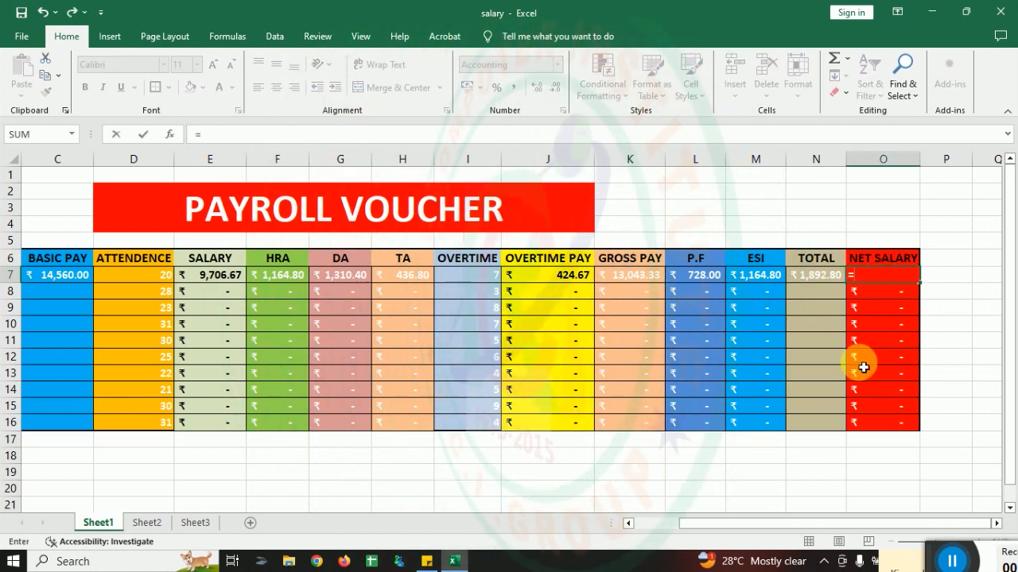
click(617, 284)
text(-)
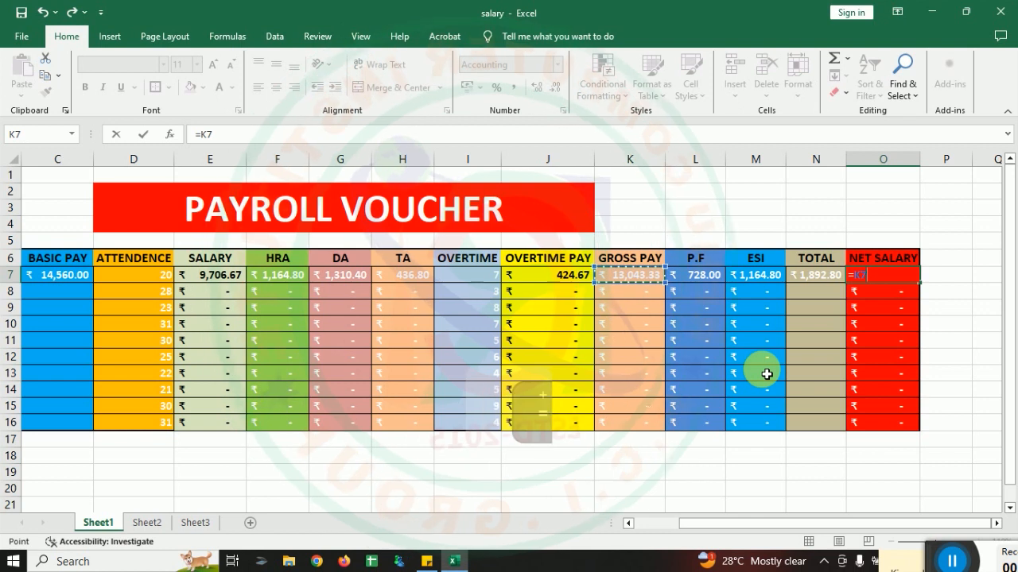
click(834, 278)
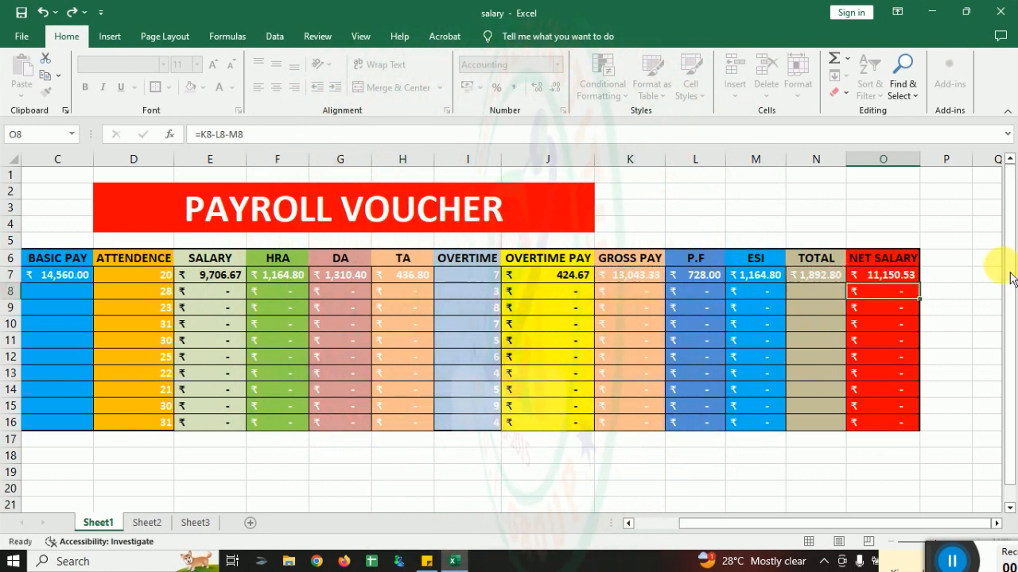
click(897, 275)
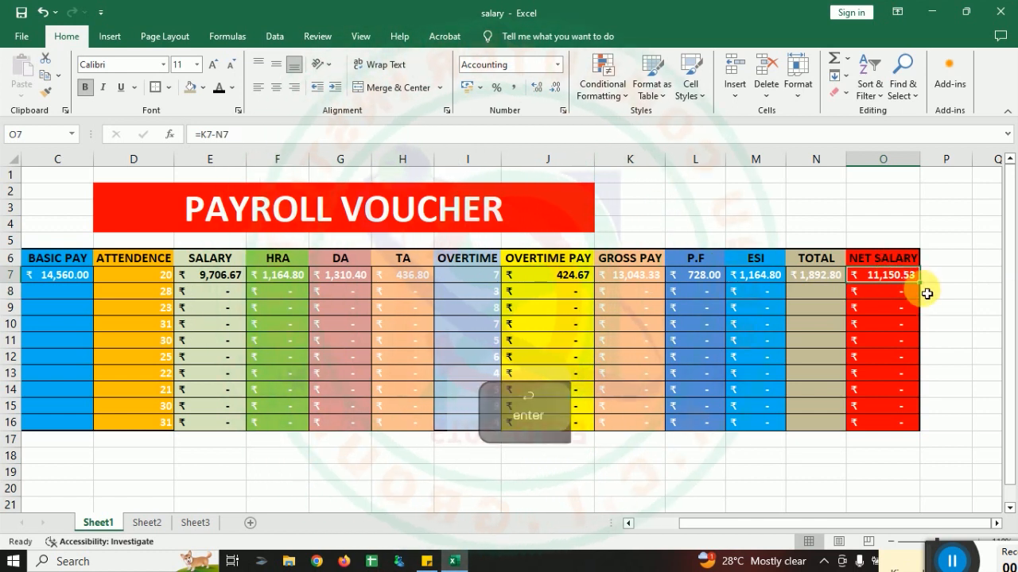
Step: Copy the first employee's formulas in E7:H7 and J7:O7 down to row 16 for all employees
drag(729, 524, 613, 527)
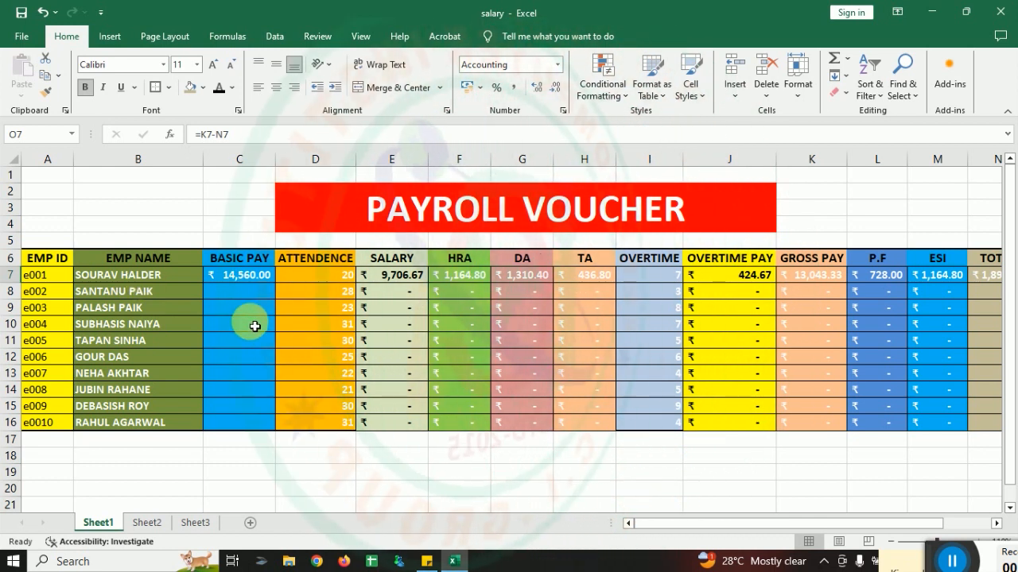
drag(707, 527, 752, 528)
drag(220, 278, 444, 432)
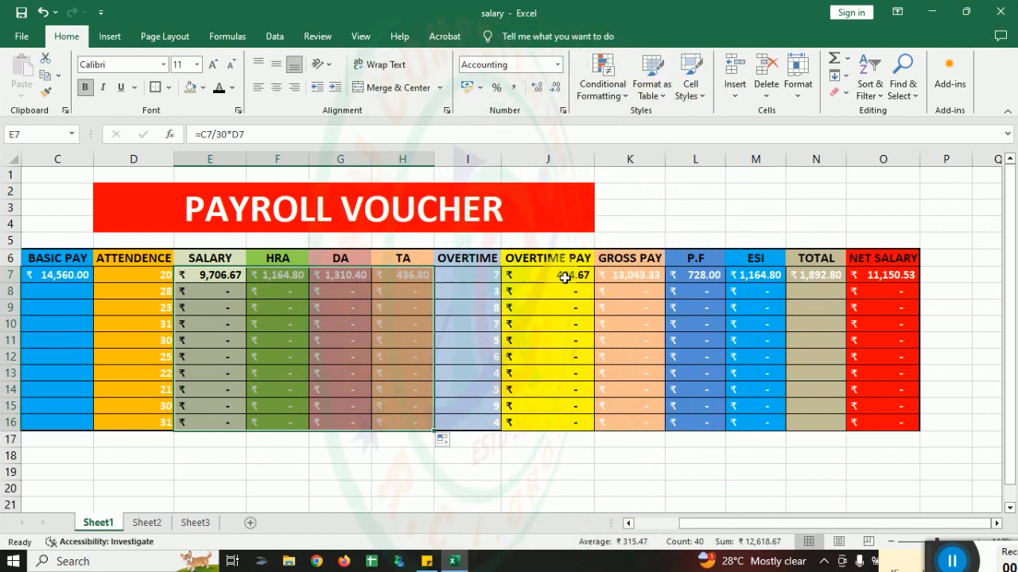
drag(551, 278, 925, 433)
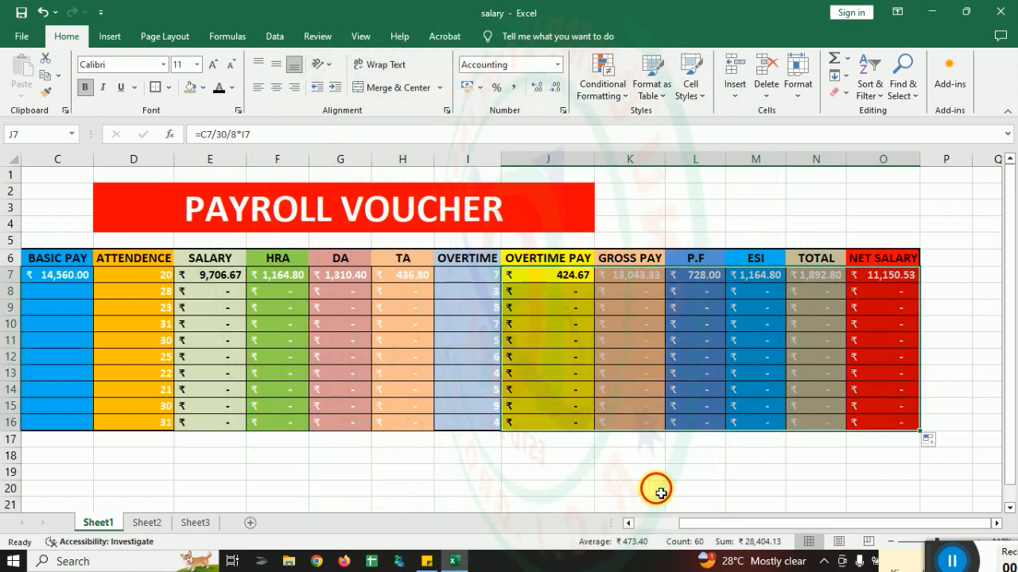
click(657, 488)
Step: Enter a basic pay of 17563 for employee e002 in cell C8
drag(701, 525, 602, 517)
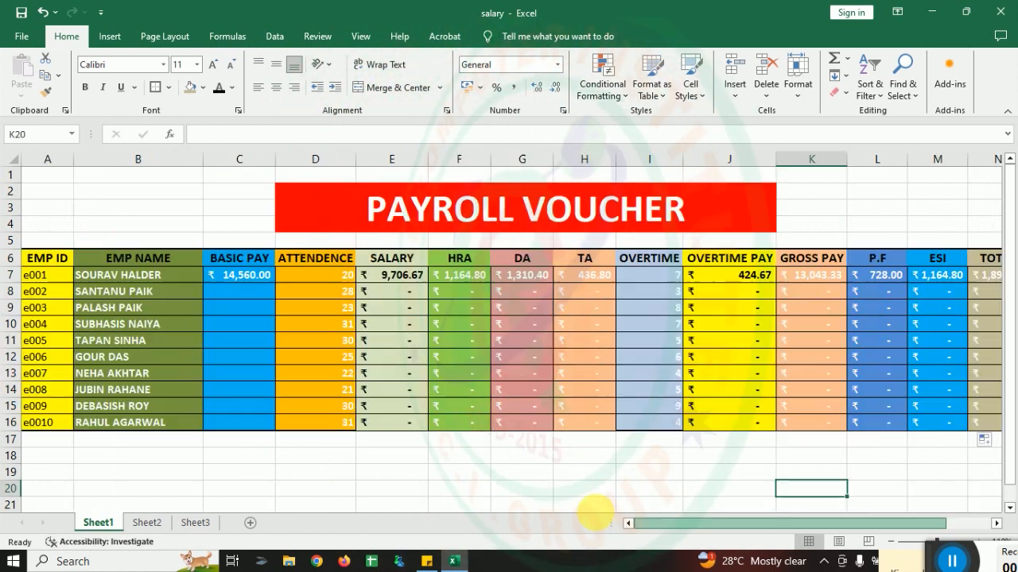
click(255, 292)
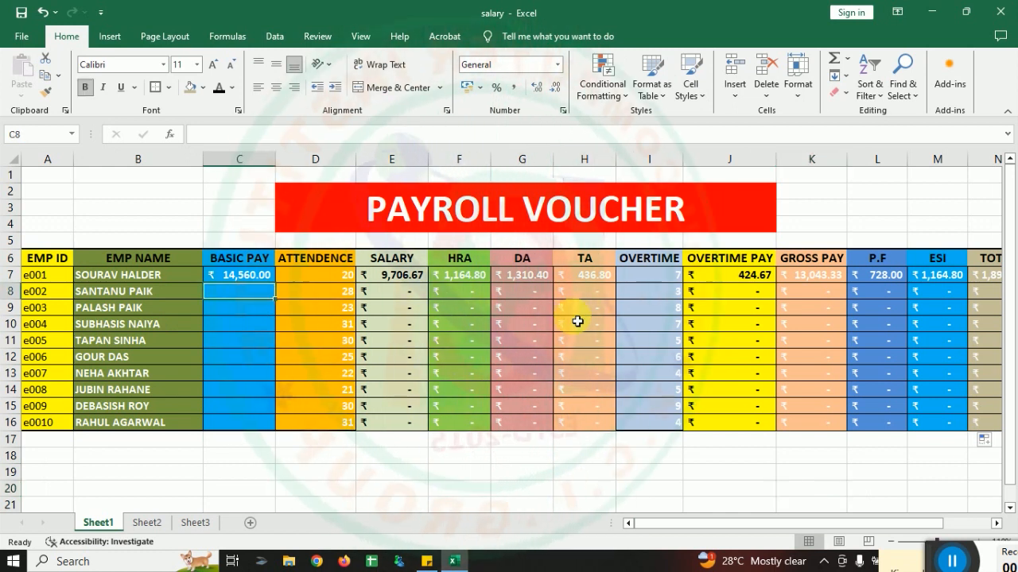
text(17563)
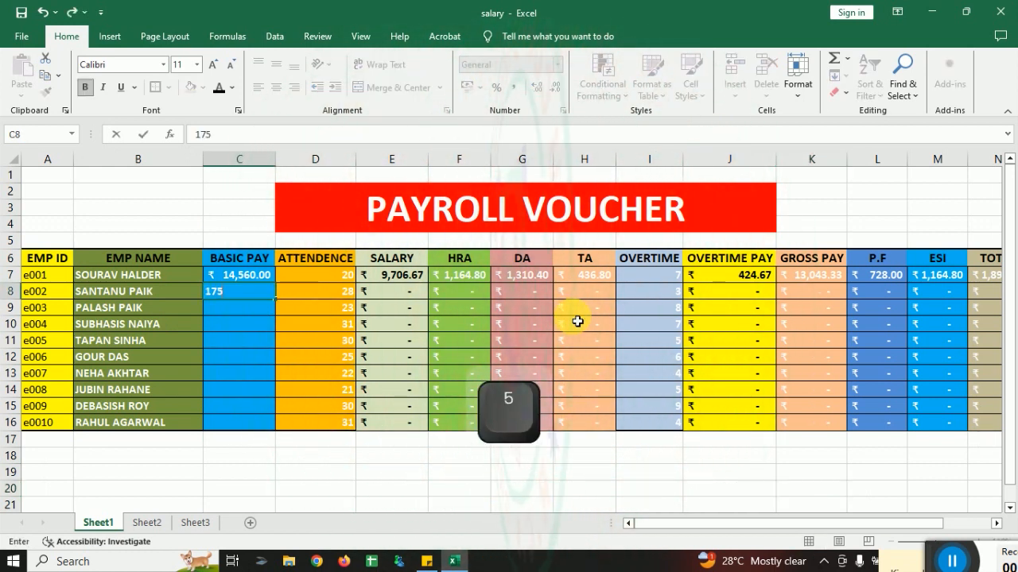
click(325, 357)
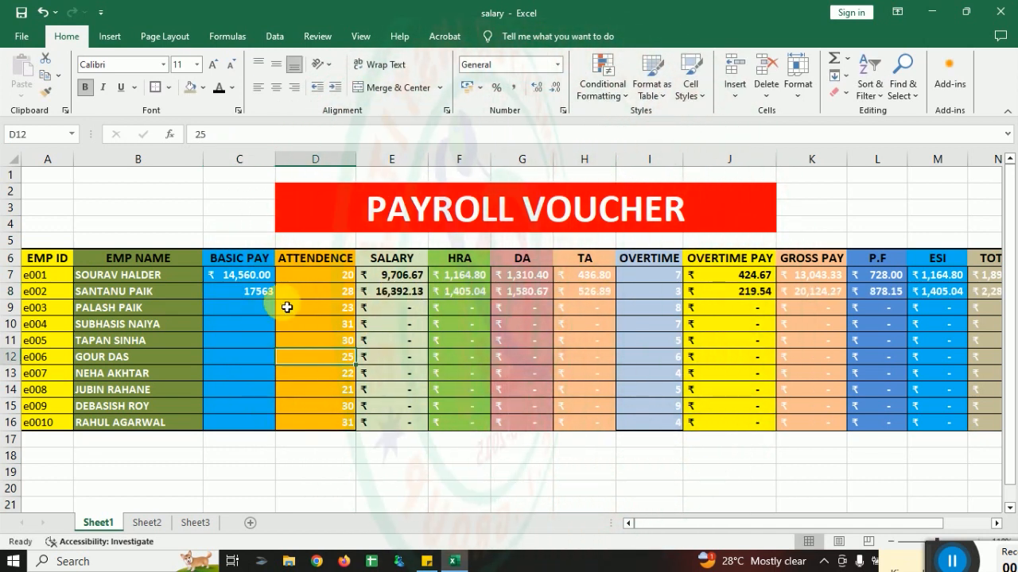
Step: Format the basic pay cells C7:C16 with the ₹ English (India) accounting format
drag(238, 275, 256, 422)
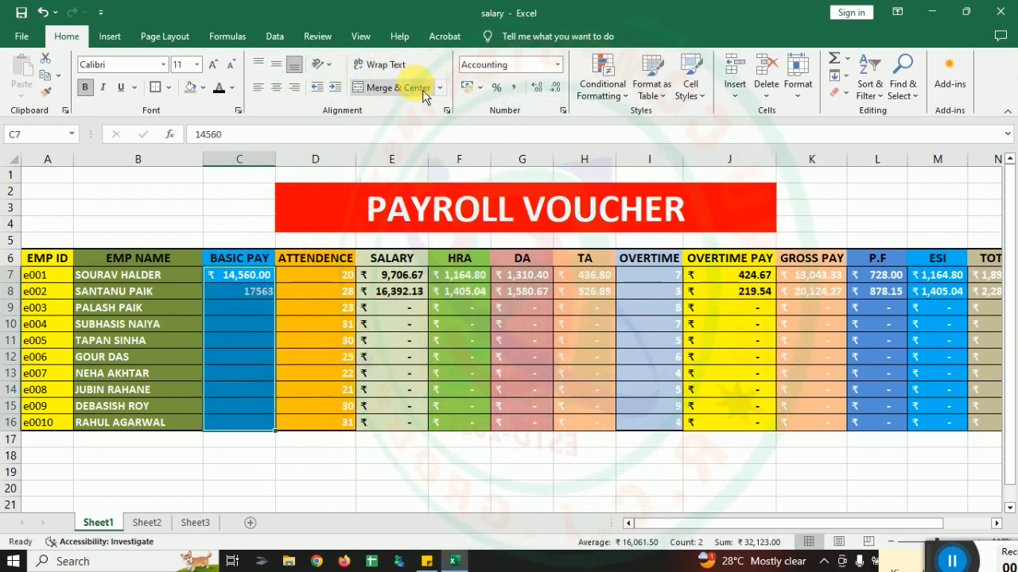
click(480, 87)
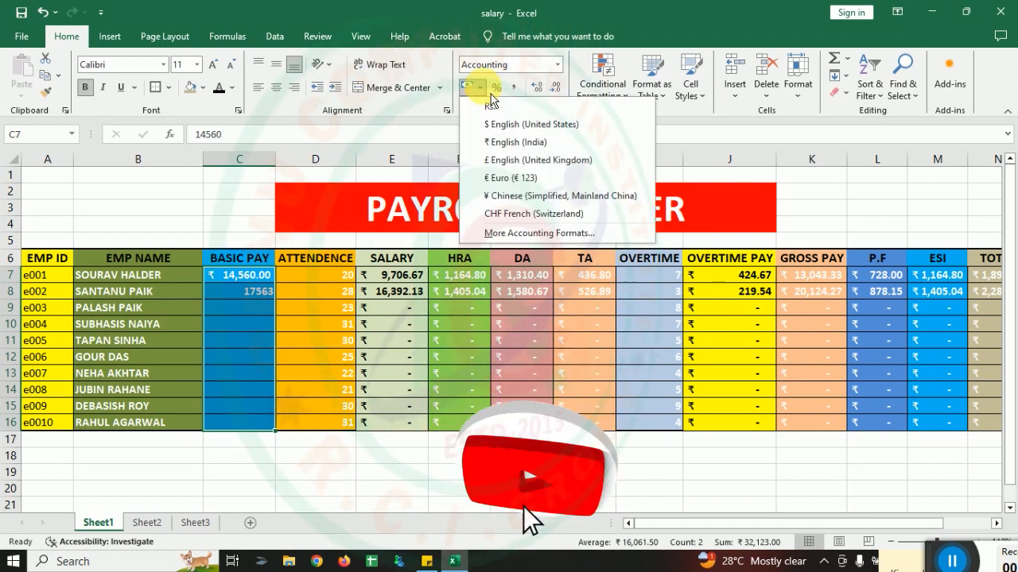
click(514, 143)
click(318, 324)
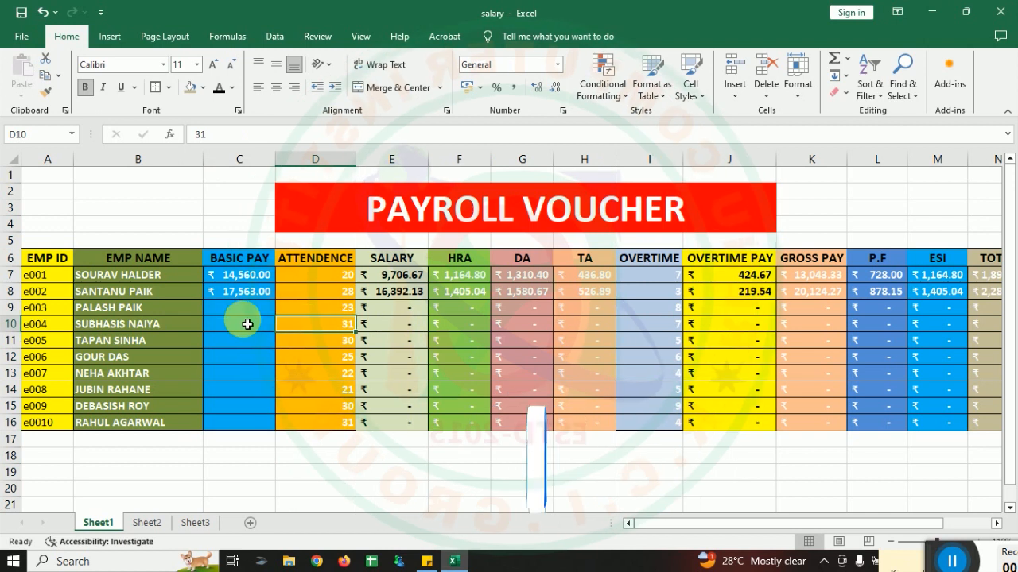
Step: Enter basic pays of 24360, 25741, 41562 and 12341 in C9:C12 for employees e003 to e006
click(252, 309)
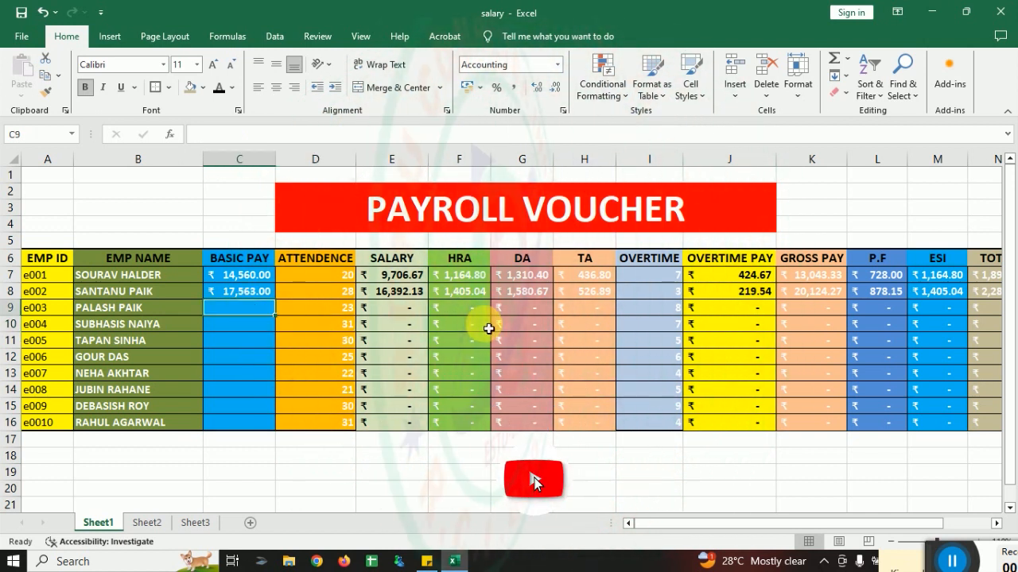
text(24360)
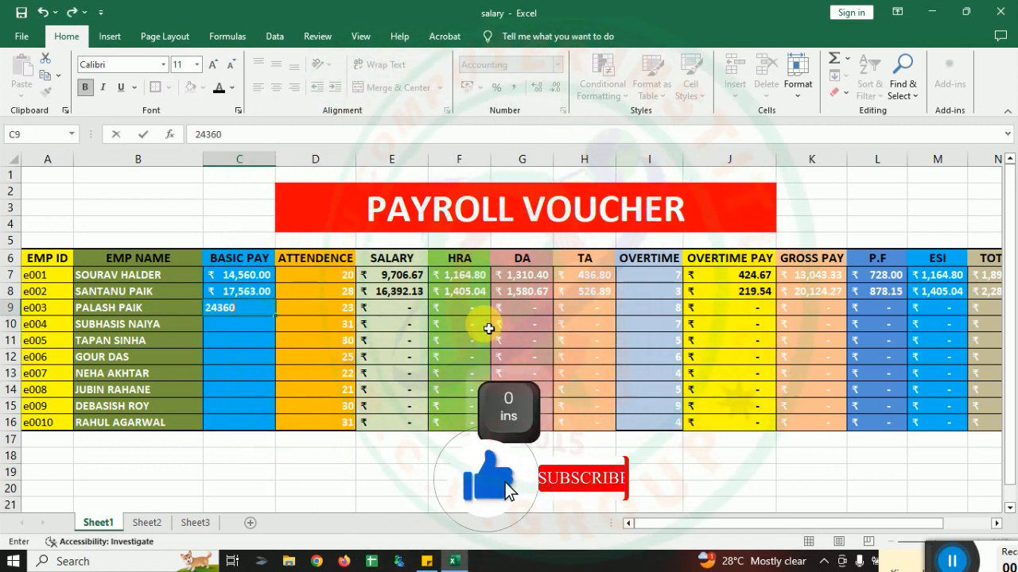
key(Down)
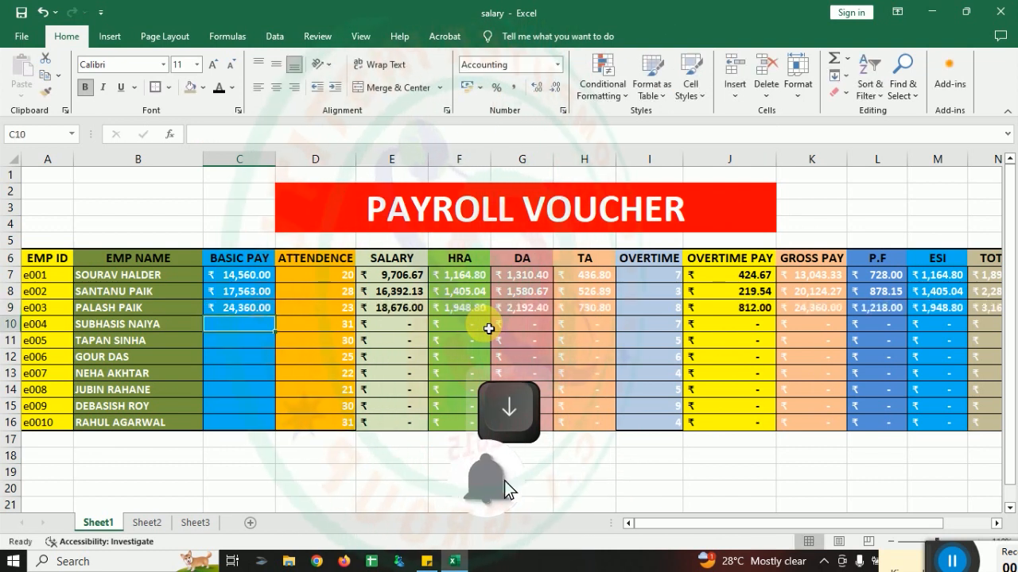
text(25,74)
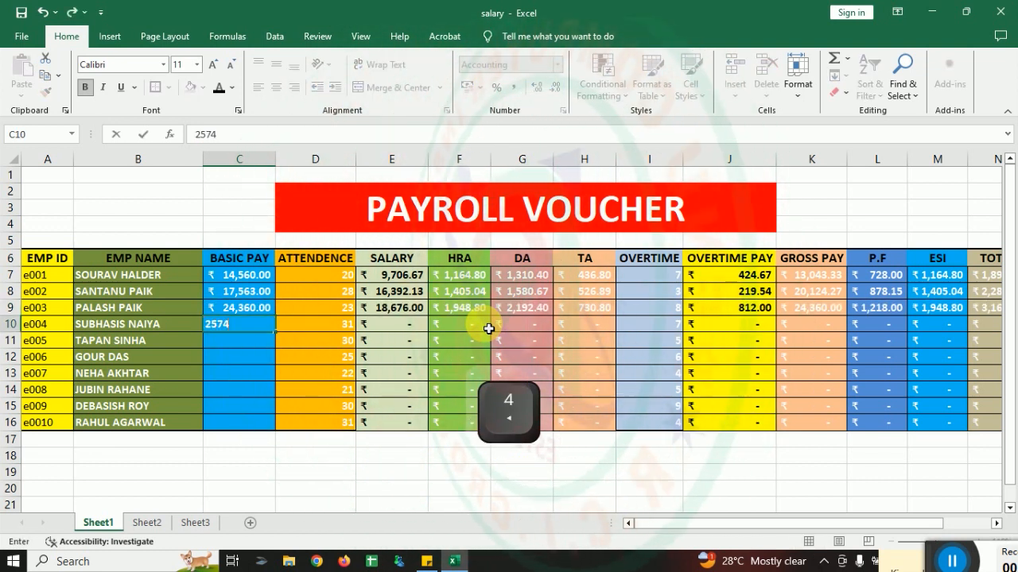
text(1)
key(Down)
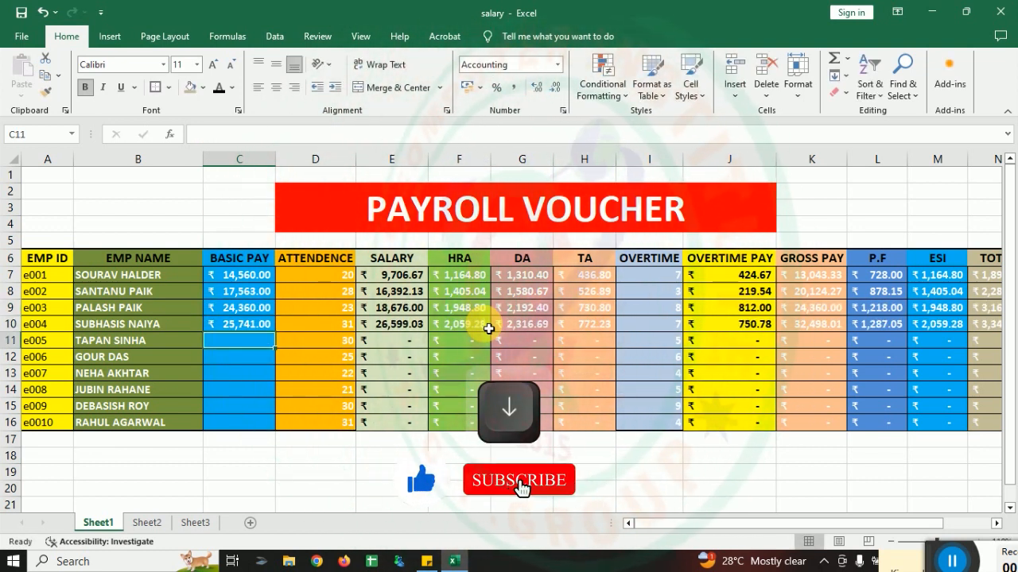
text(41562)
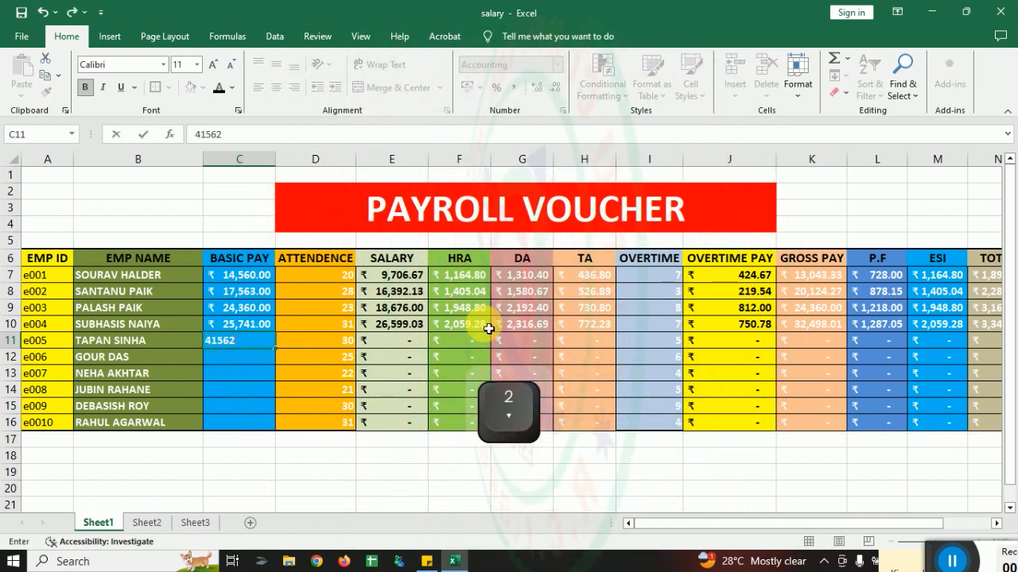
key(Down)
text(12341)
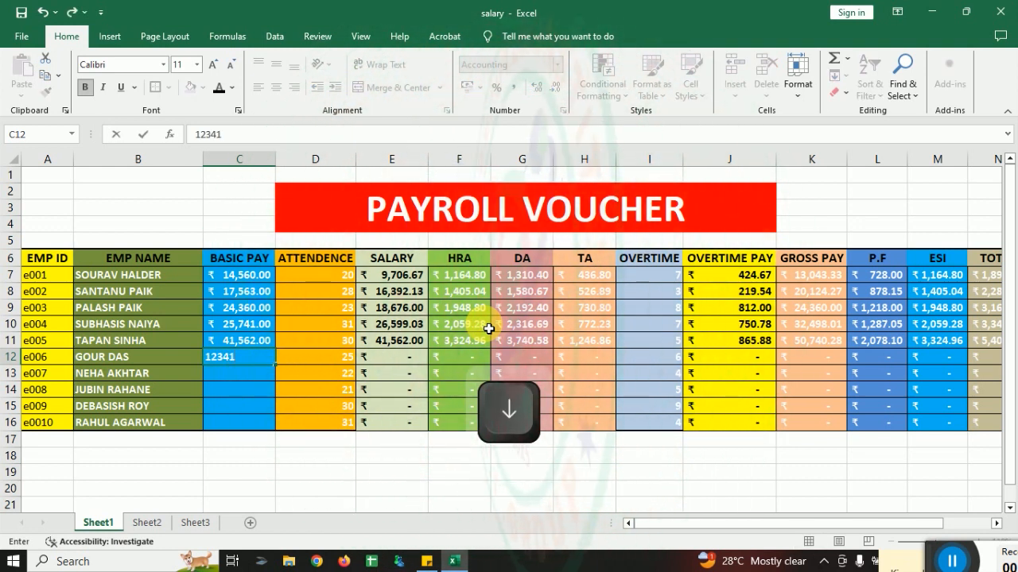
key(Down)
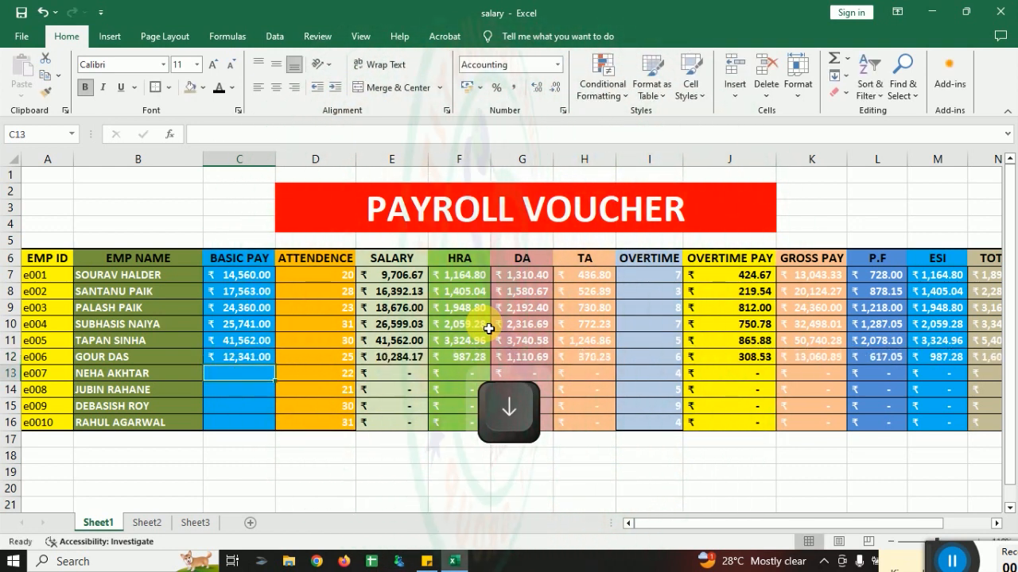
Step: Enter basic pays of 21400, 16352, 18952 and 19742 in C13:C16 for the last four employees
text(21)
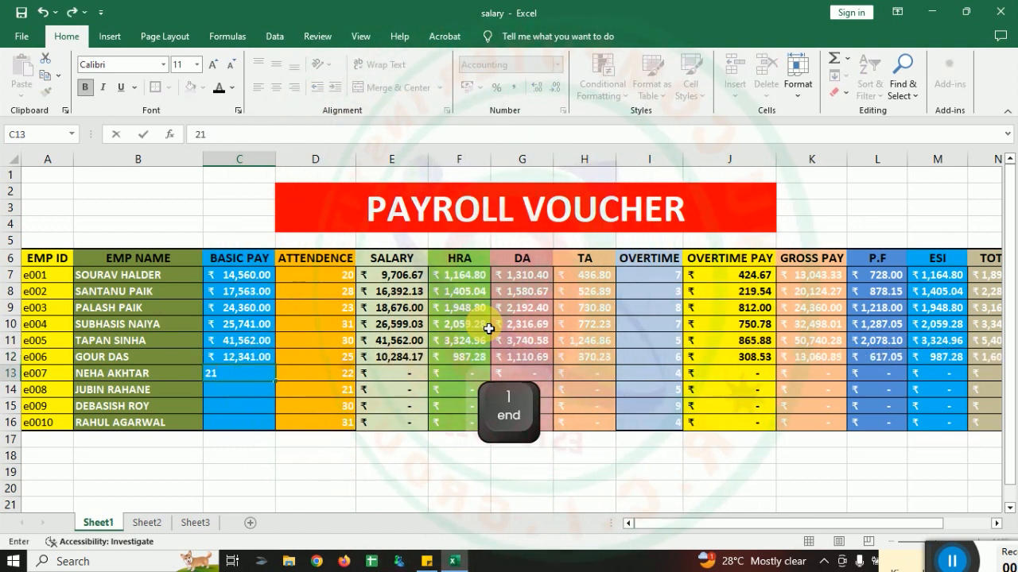
text(,400)
key(Down)
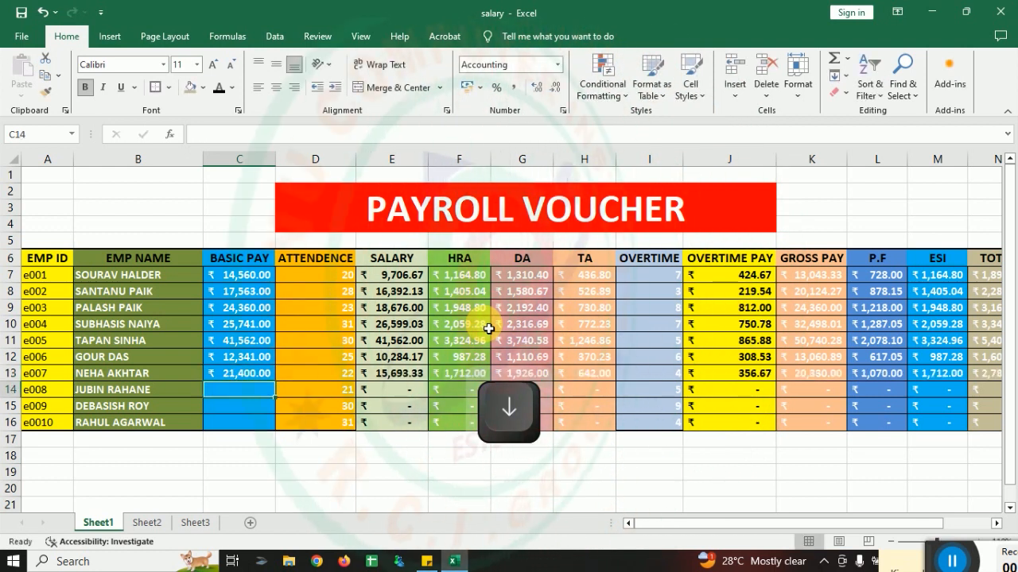
text(16352)
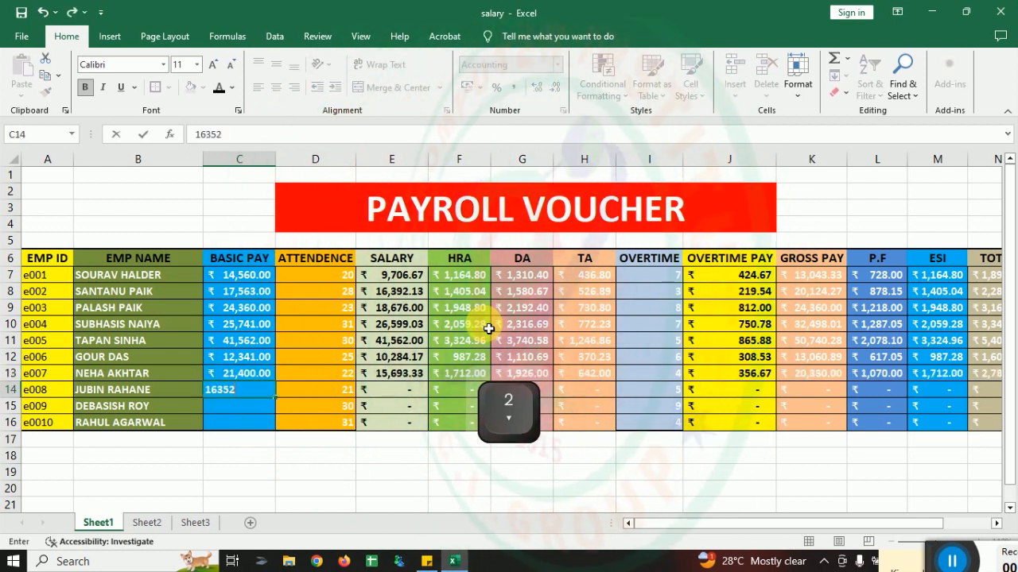
text(1895)
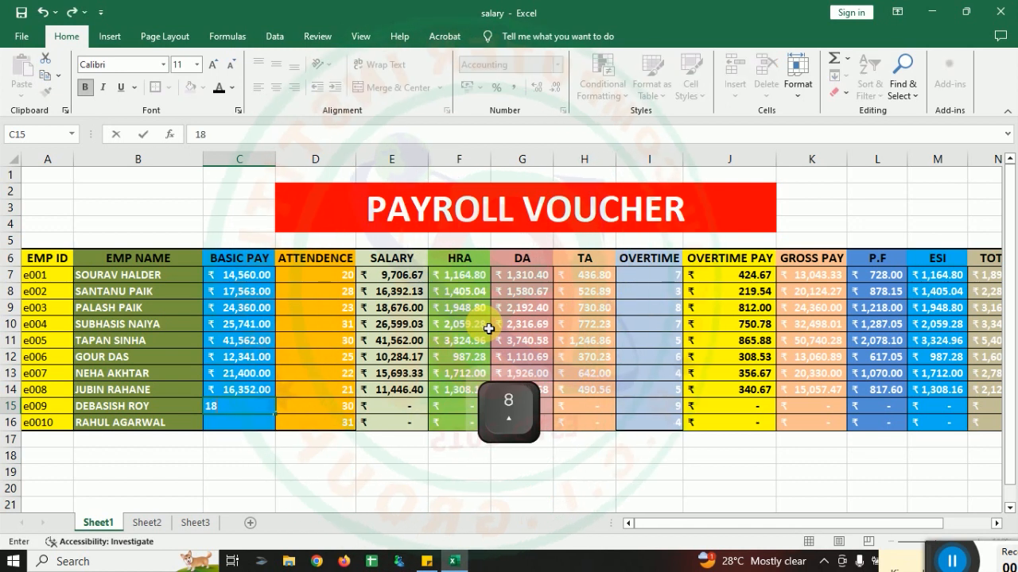
key(Down)
text(19742)
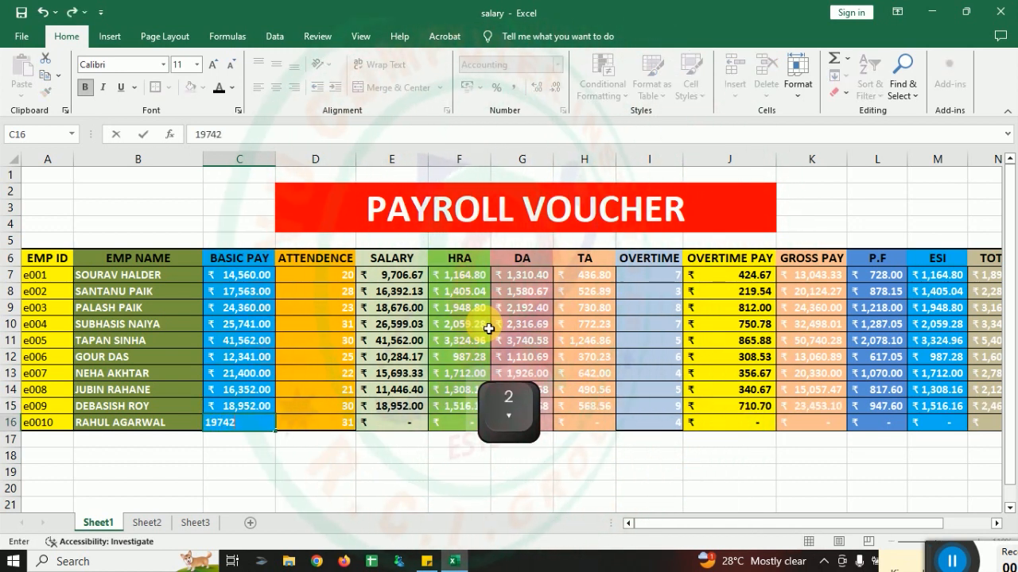
click(640, 358)
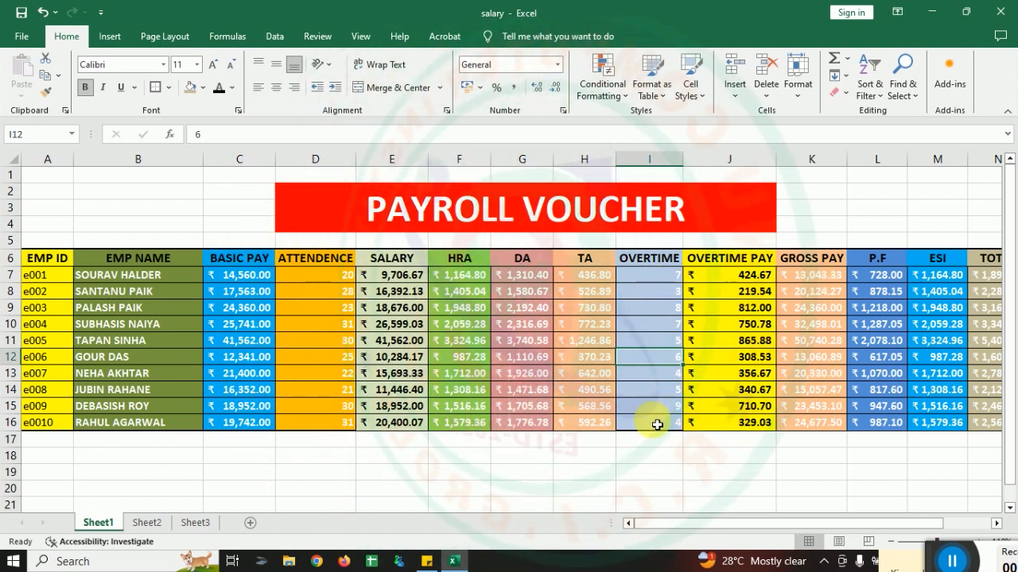
Step: Set the overtime hours in I9 and I13 to 0
click(655, 314)
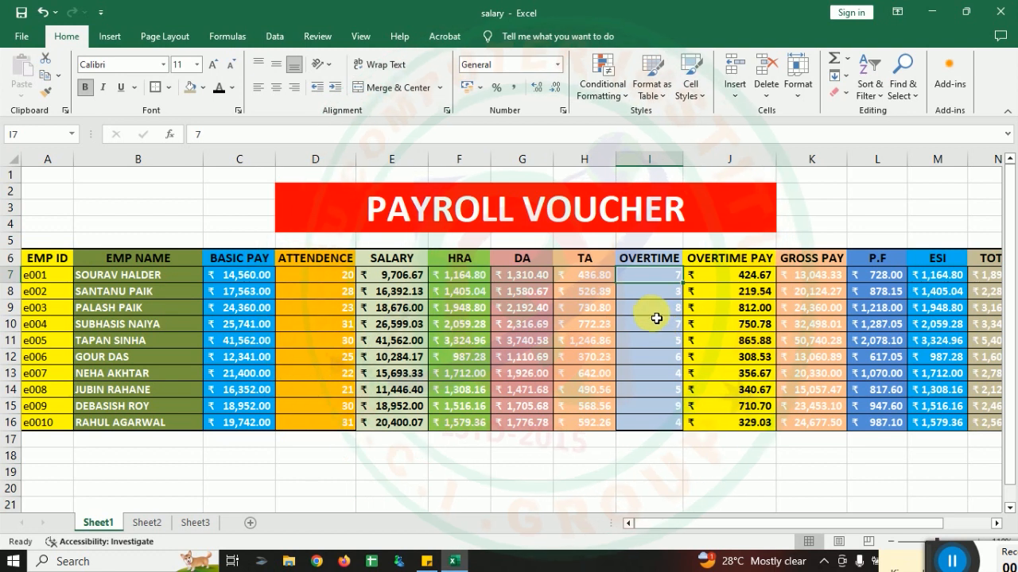
text(0)
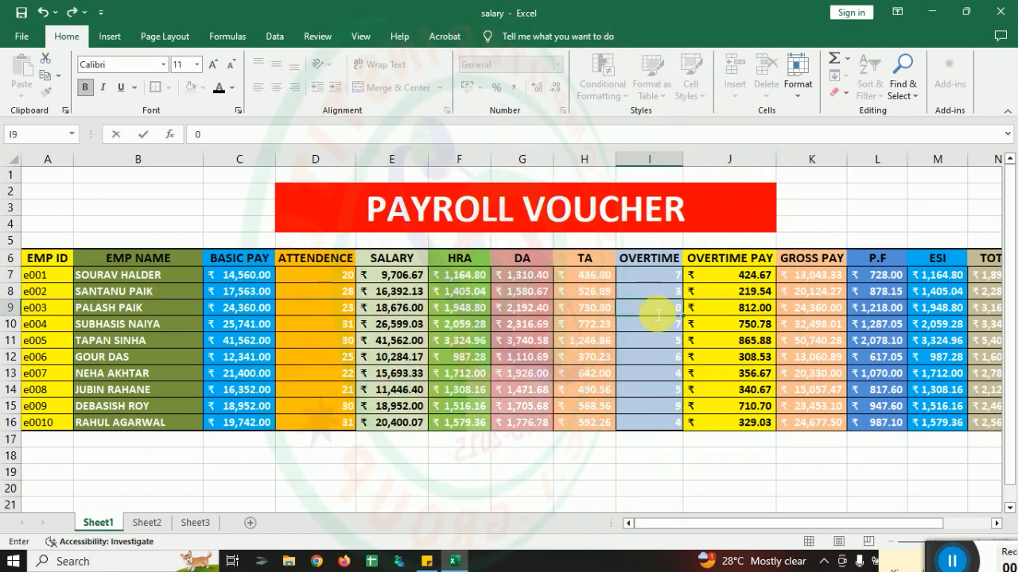
click(678, 342)
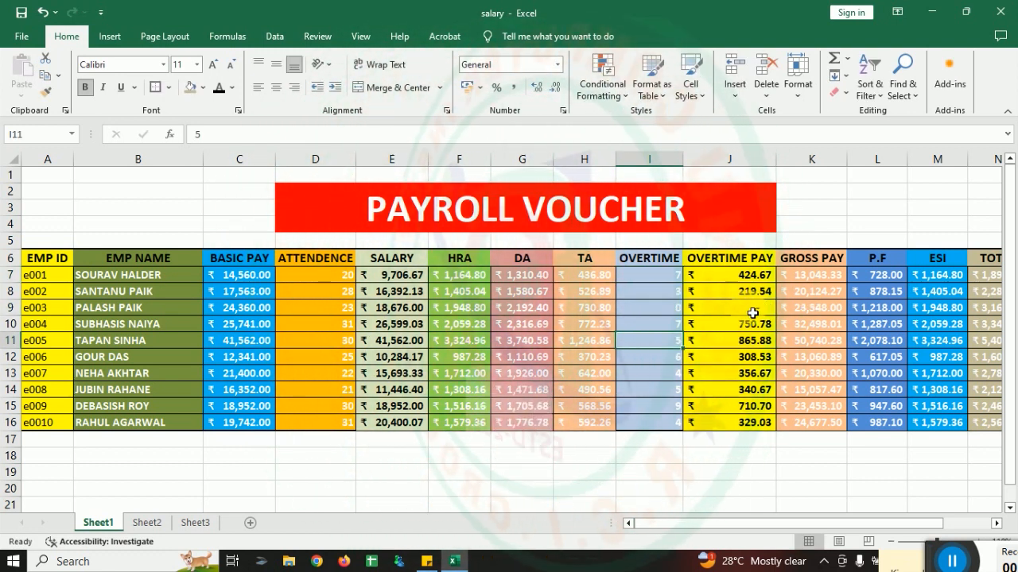
click(664, 373)
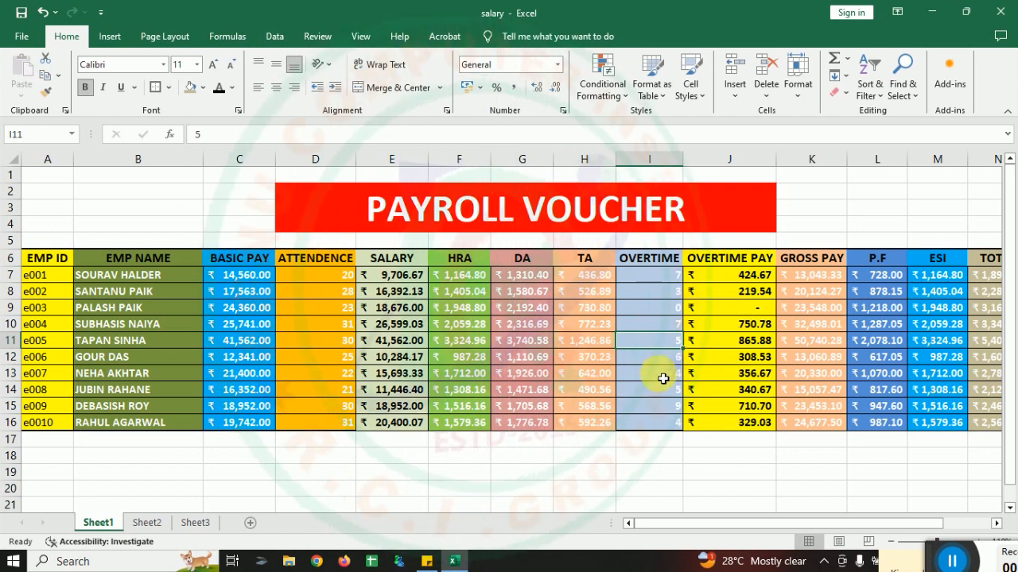
text(0)
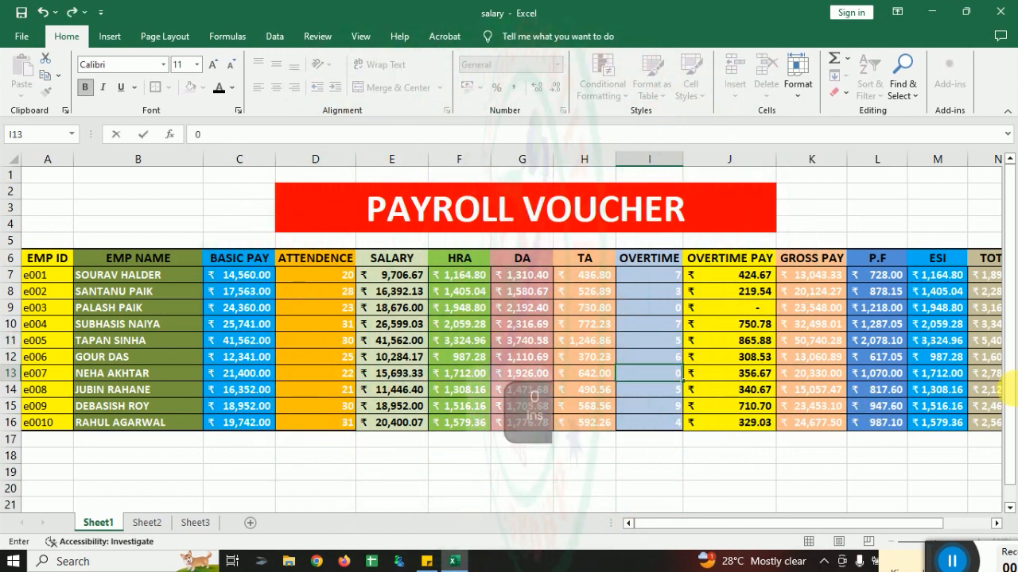
click(918, 389)
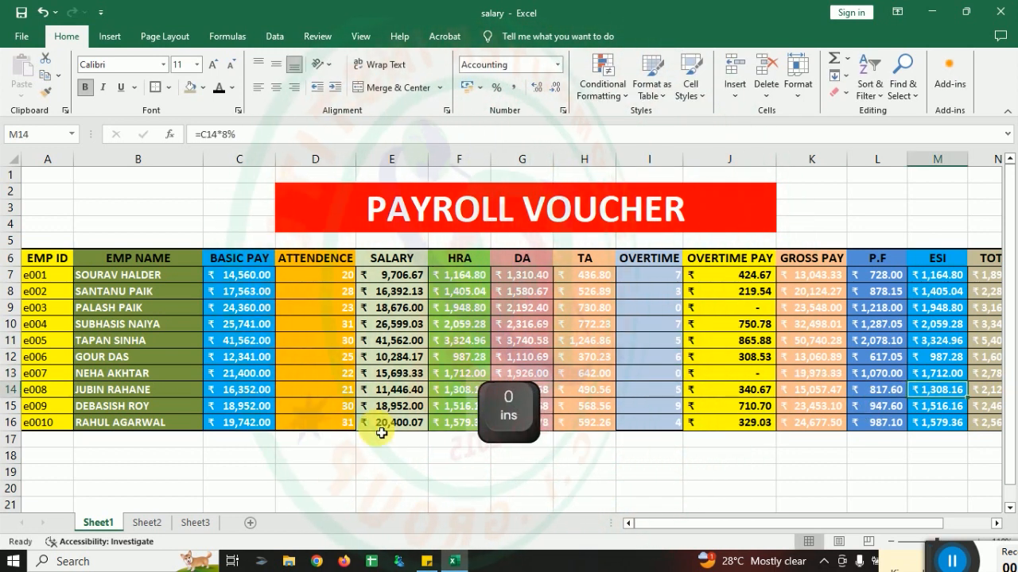
Step: Change the attendance of the first two employees to 30 days in D7 and 25 days in D8
click(309, 278)
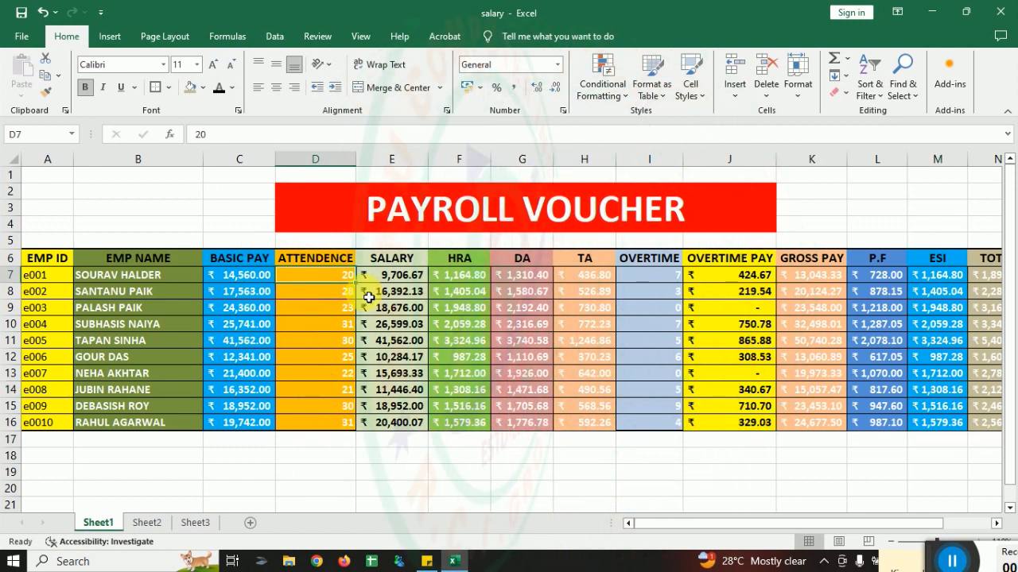
text(30)
click(414, 322)
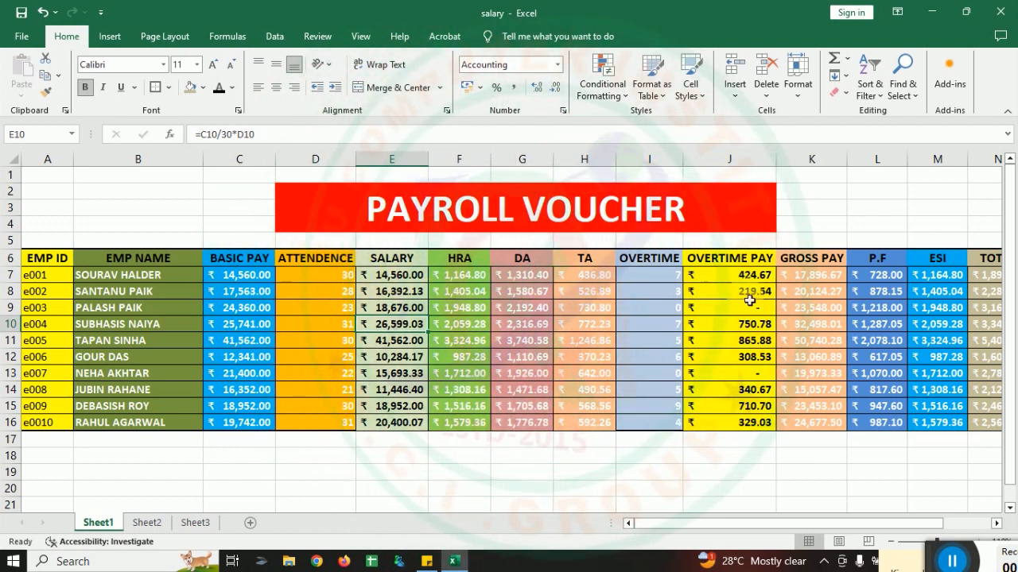
drag(667, 528, 721, 533)
click(137, 296)
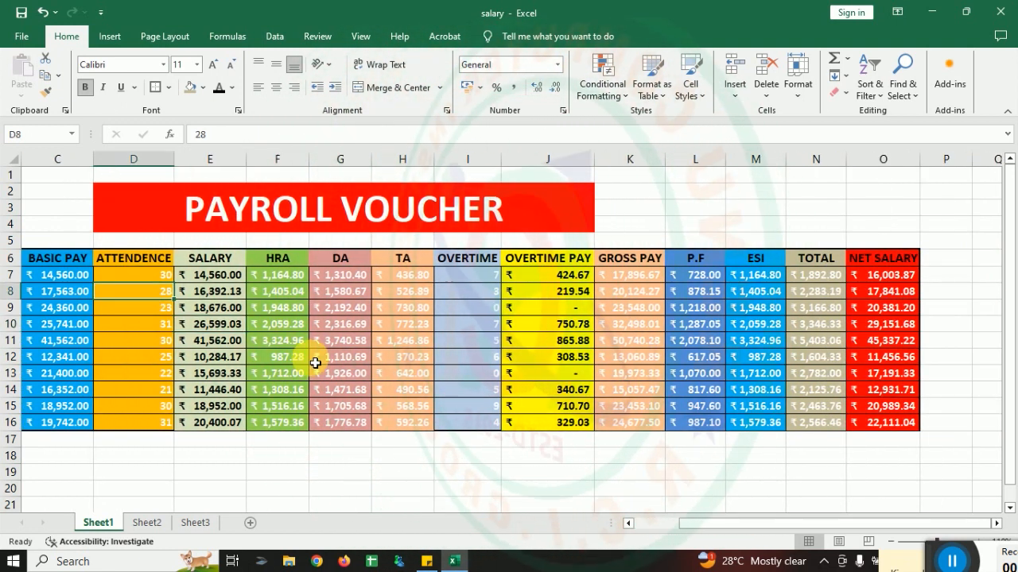
text(25)
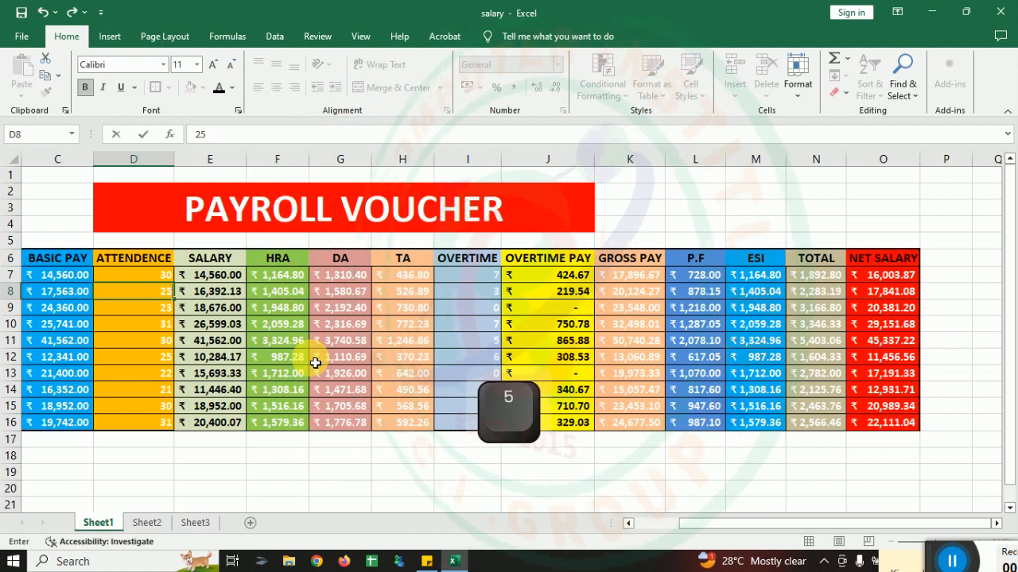
click(350, 389)
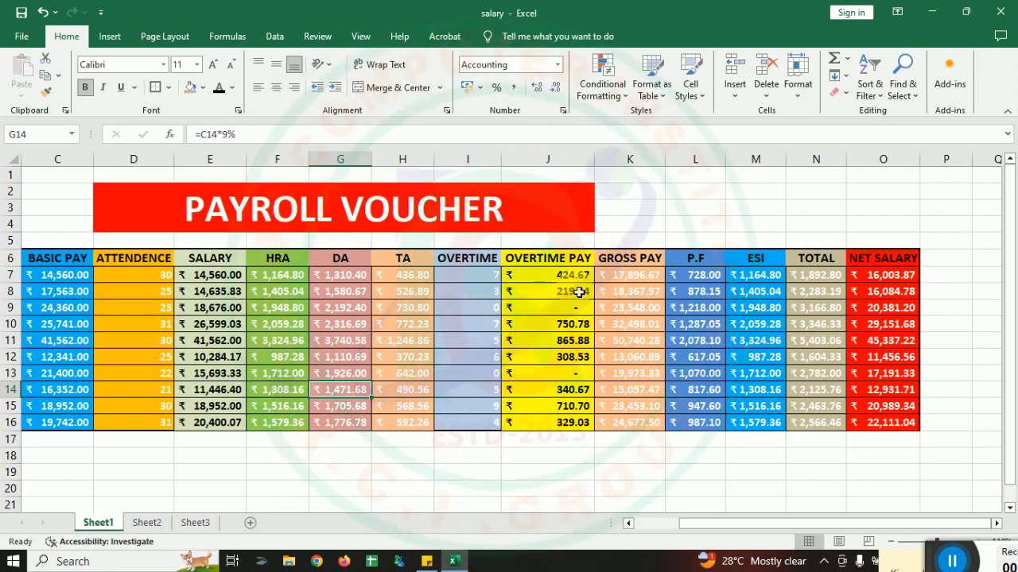
Step: Change the attendance in D13 and D14 to 30 days each
click(169, 374)
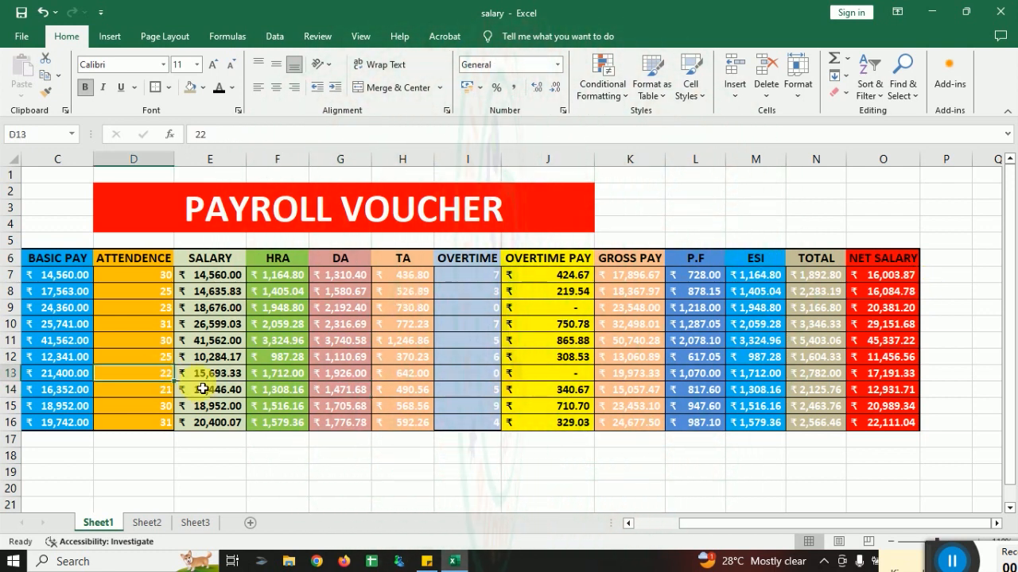
text(30)
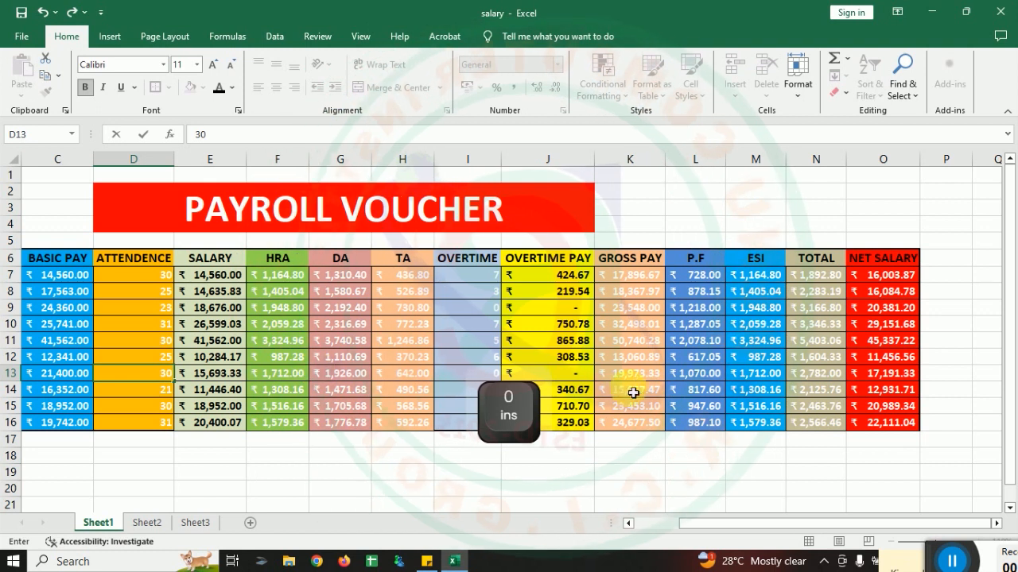
click(629, 390)
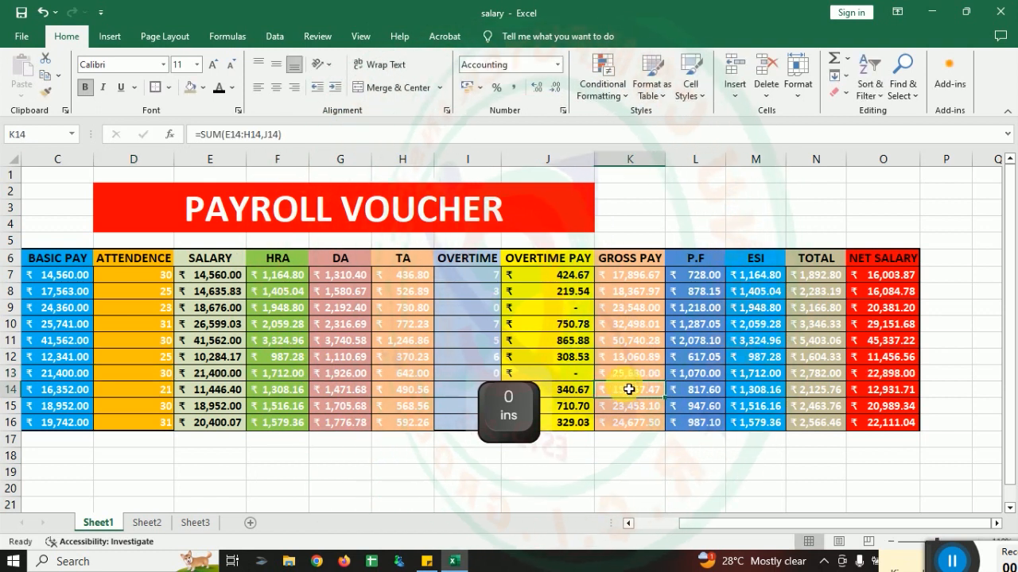
click(168, 393)
text(30)
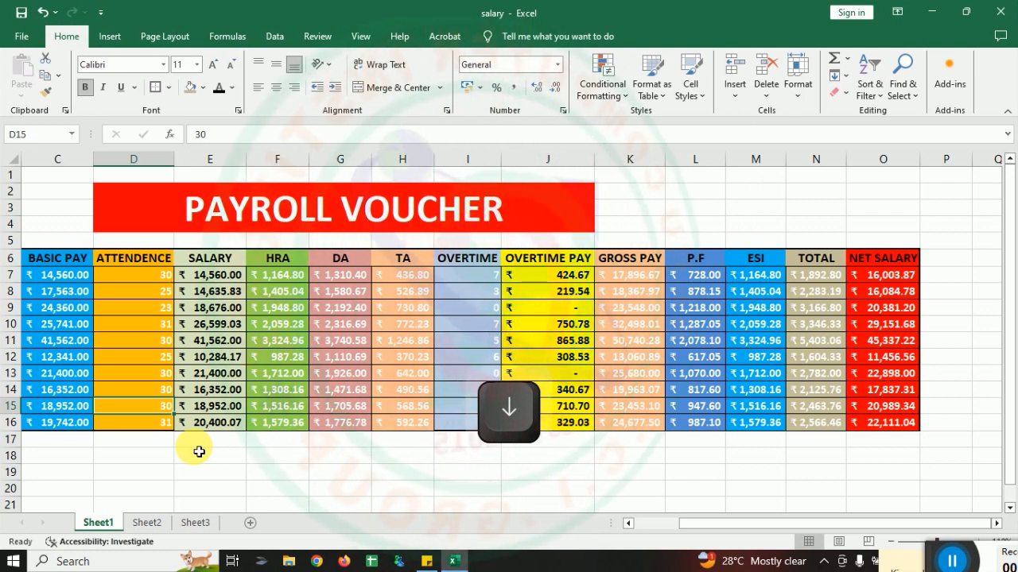
key(Down)
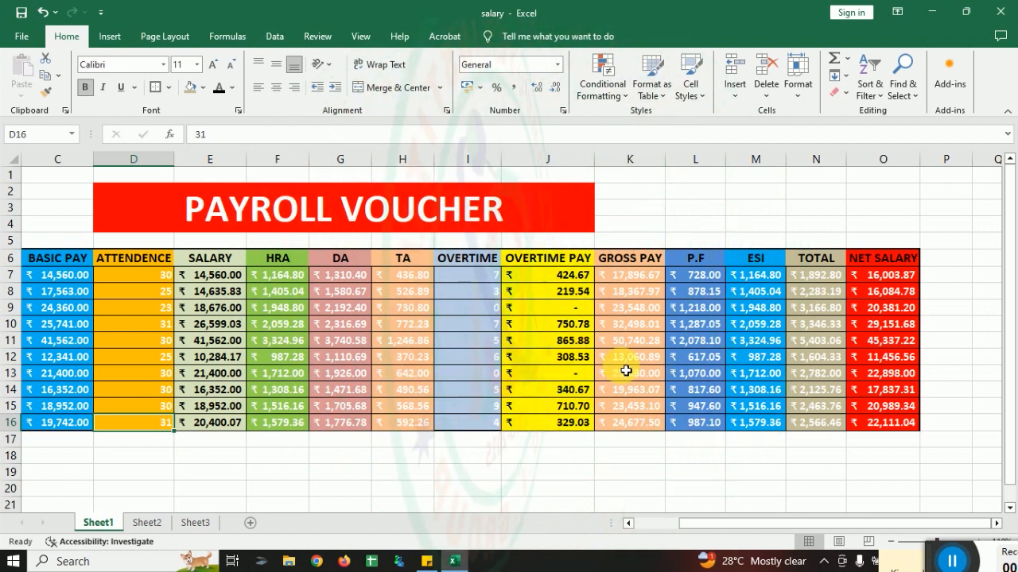
drag(677, 525, 640, 530)
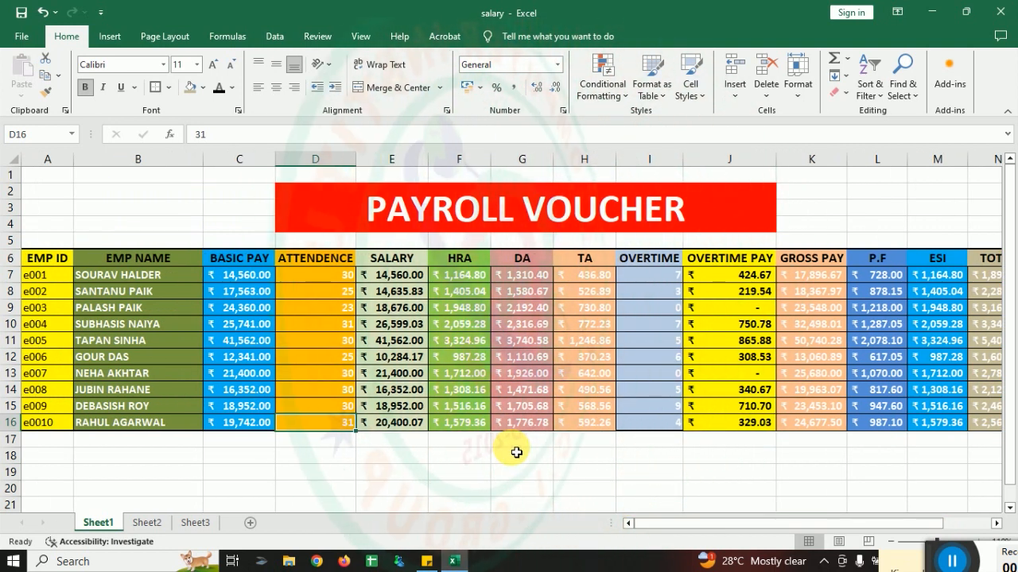